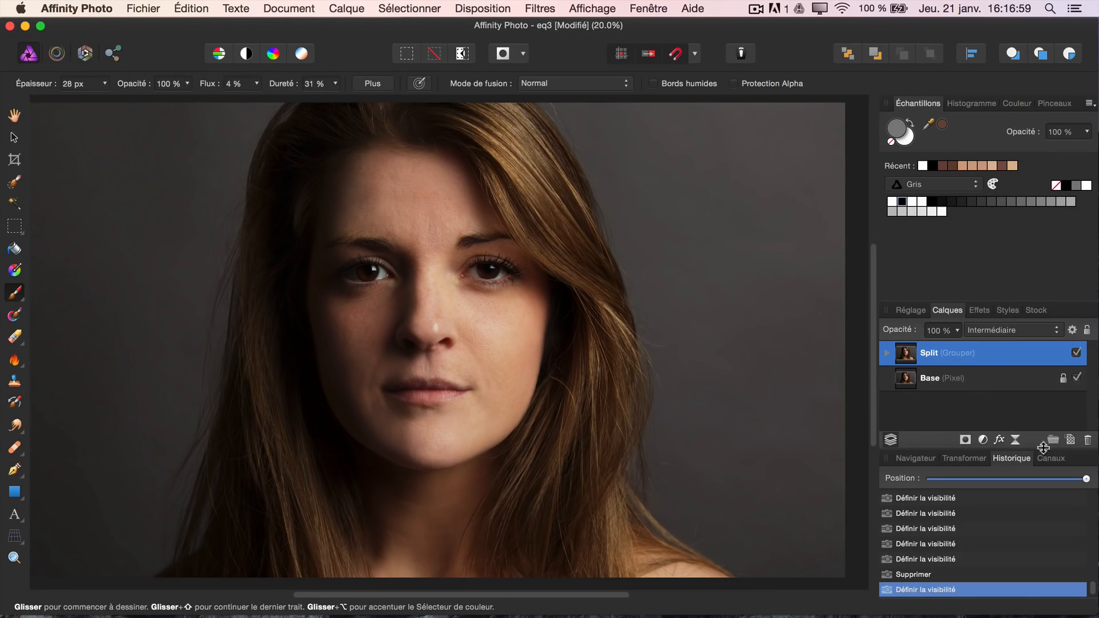
Step: Add a new pixel layer above the Split group and flood-fill it with mid-grey
left_click(886, 358)
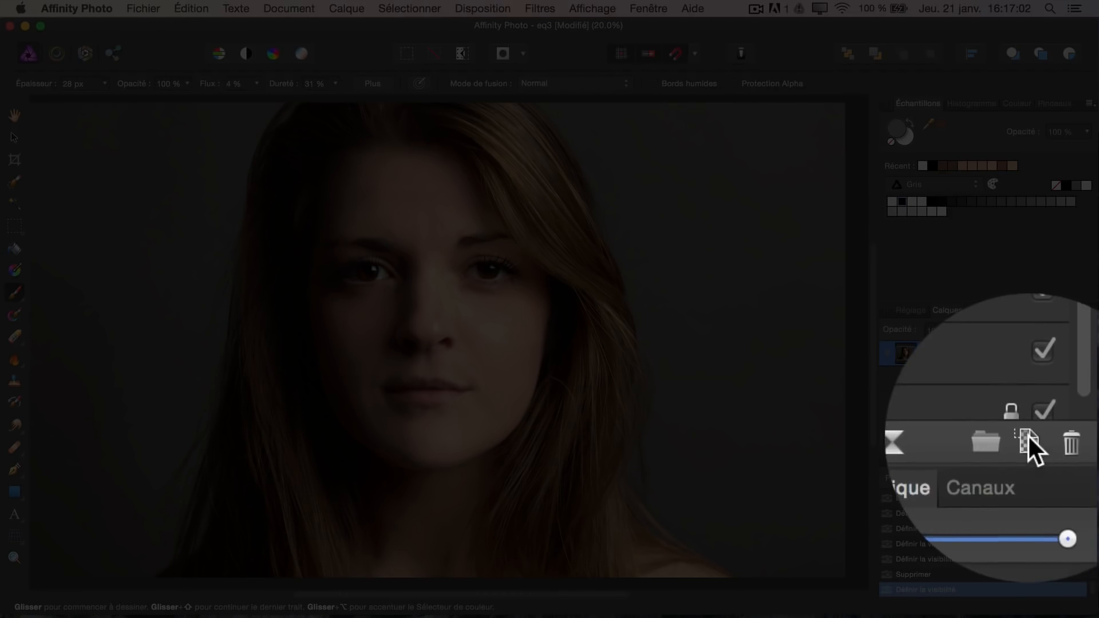
left_click(1070, 440)
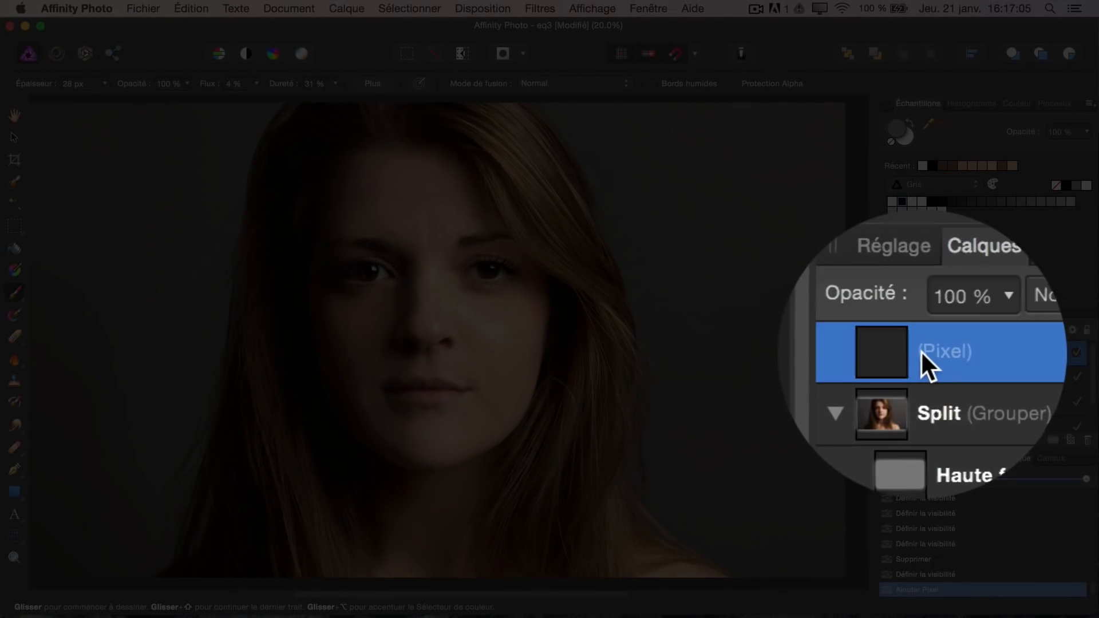
key("g")
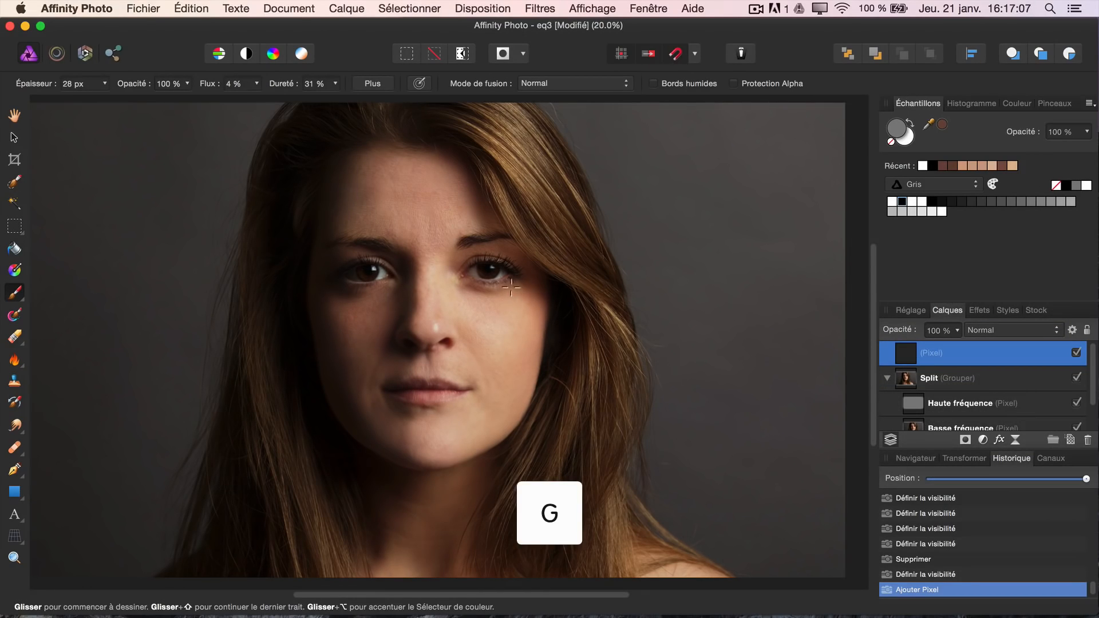
left_click(464, 292)
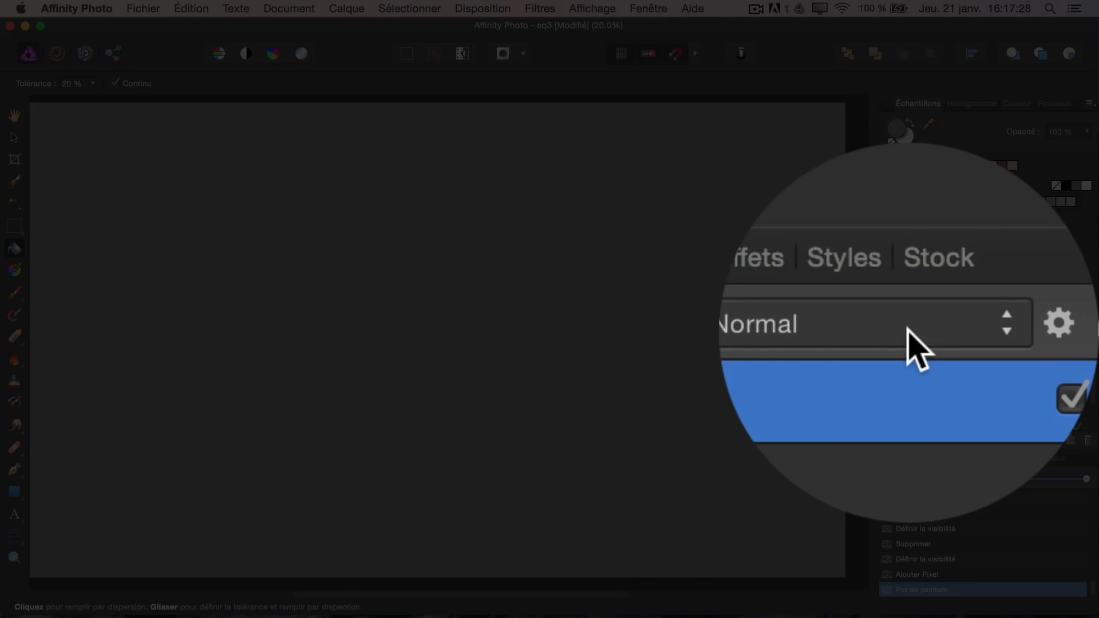
Step: Set the grey layer's blend mode to Lumière tamisée and check the portrait with the layer's visibility toggled
left_click(908, 331)
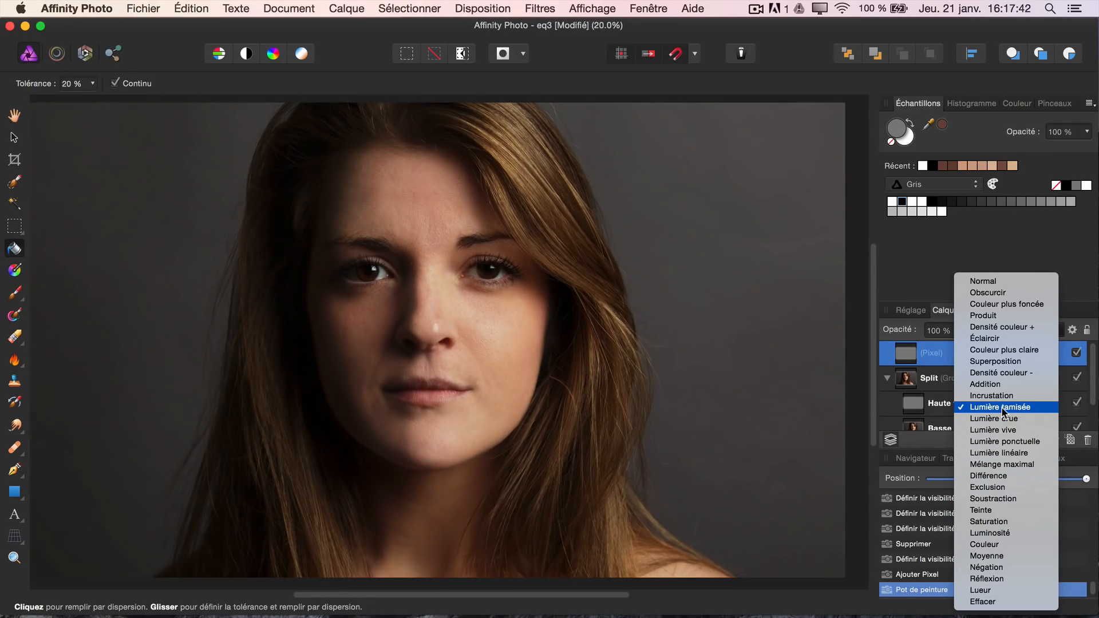
left_click(1002, 409)
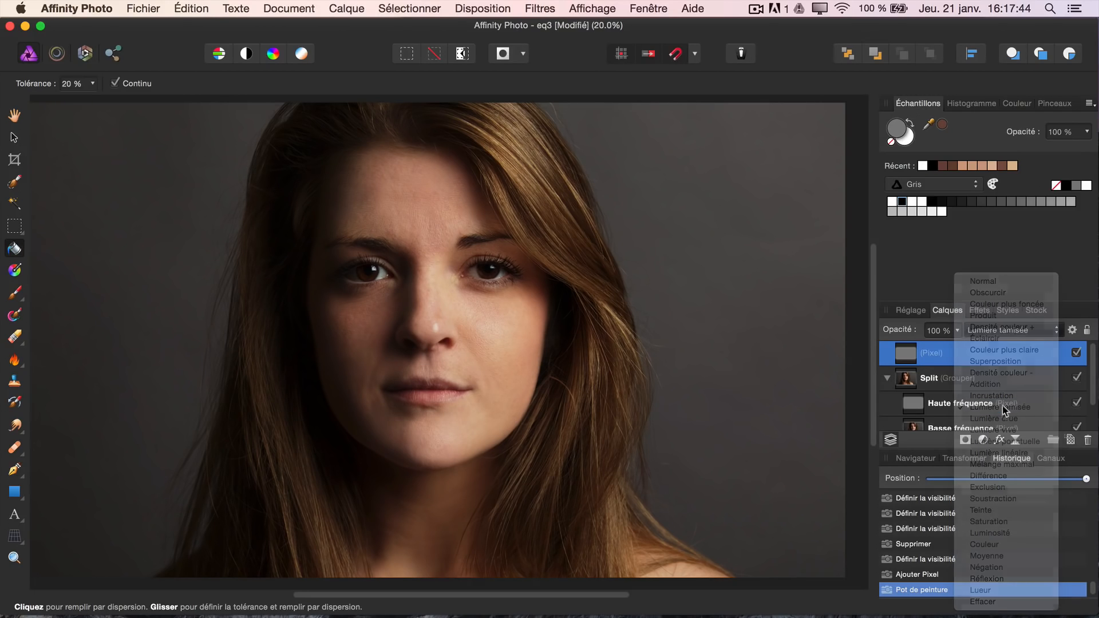
left_click(1076, 354)
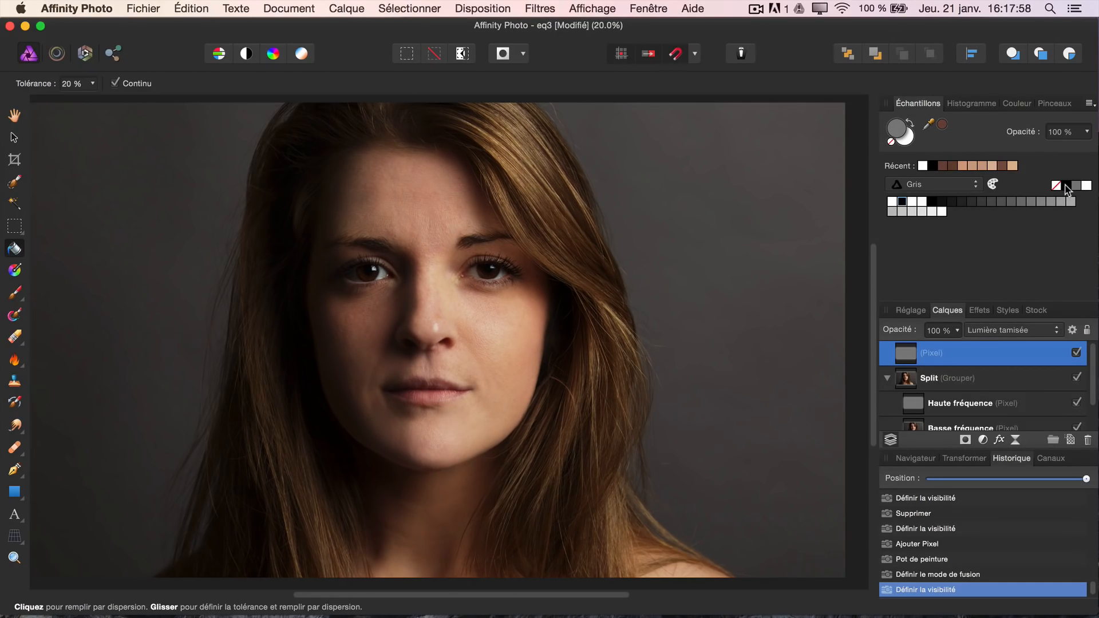
Step: Configure a black paint brush with 95 px width, 2 % flow and 0 % hardness
key("x")
key("b")
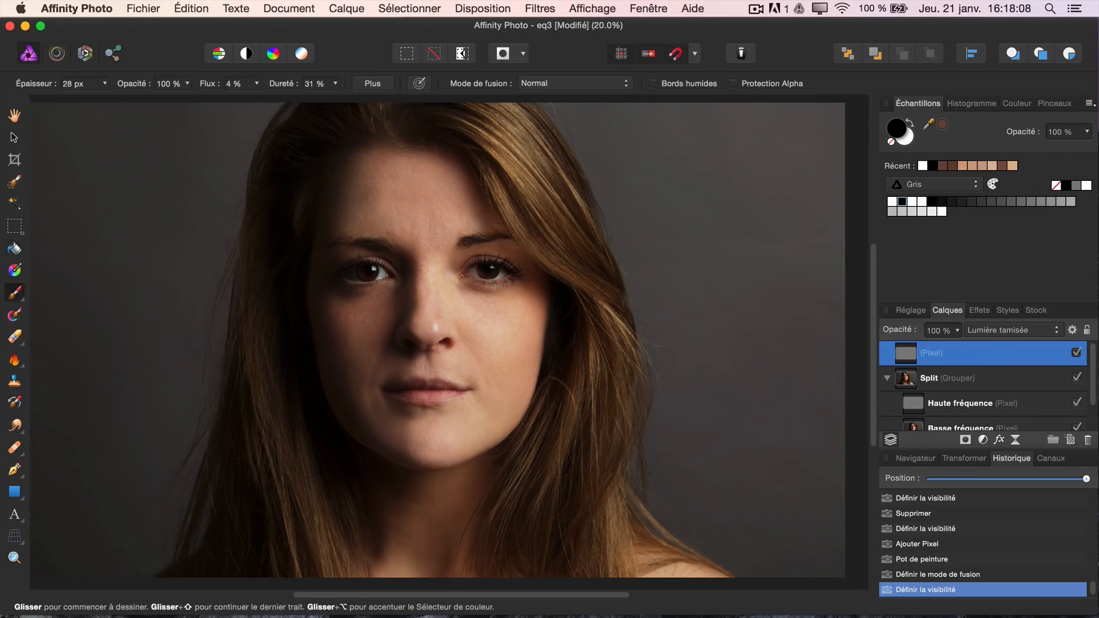
left_click(106, 85)
left_click_drag(114, 103, 137, 103)
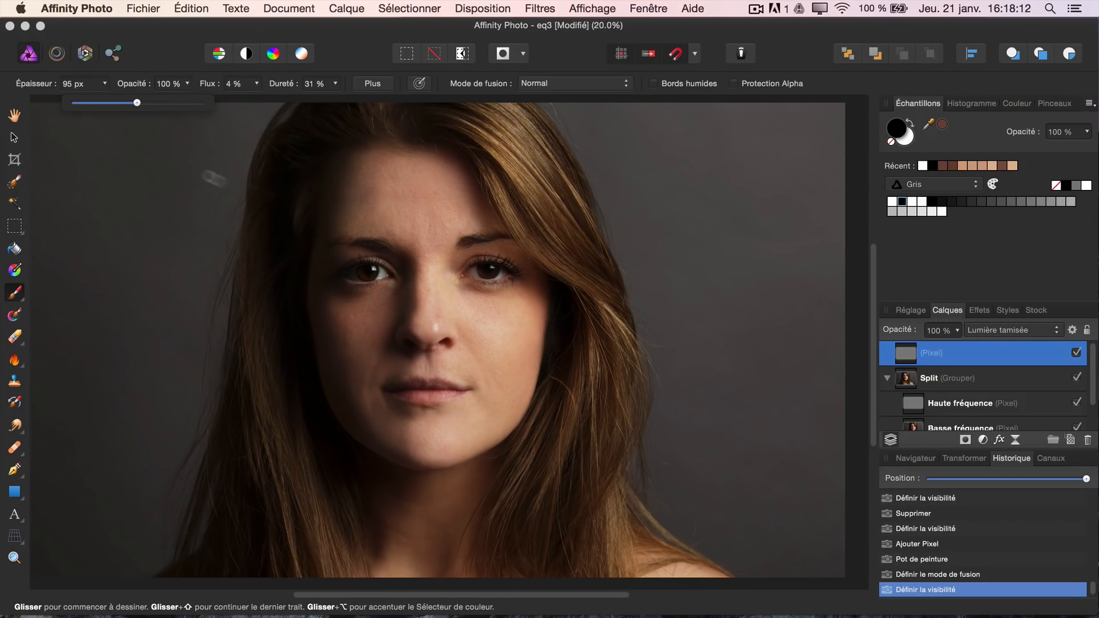
left_click(256, 85)
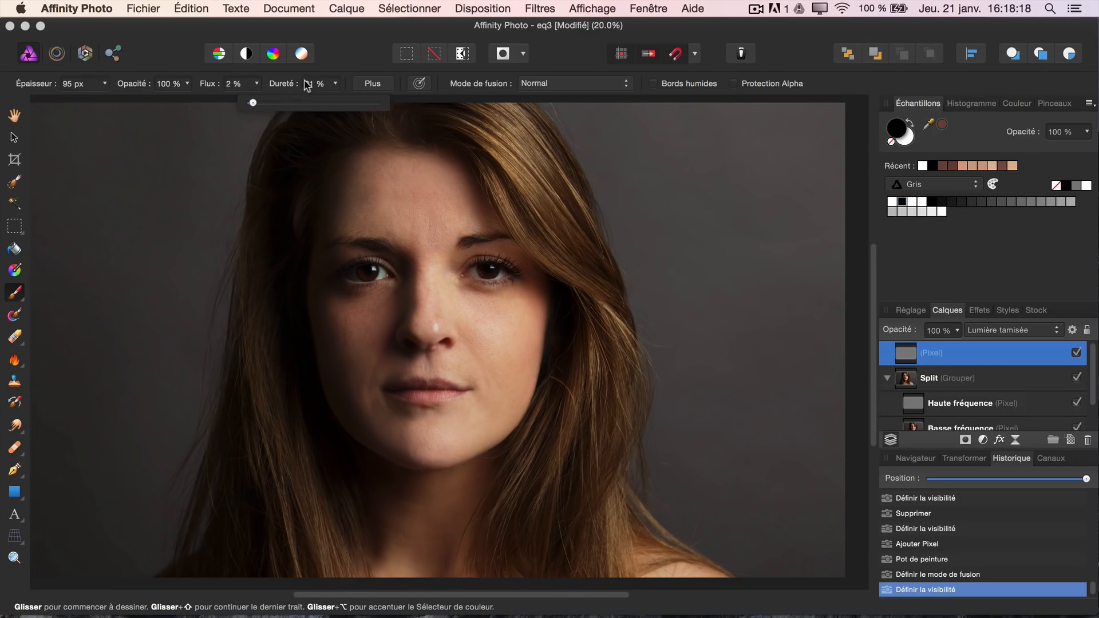
left_click(335, 84)
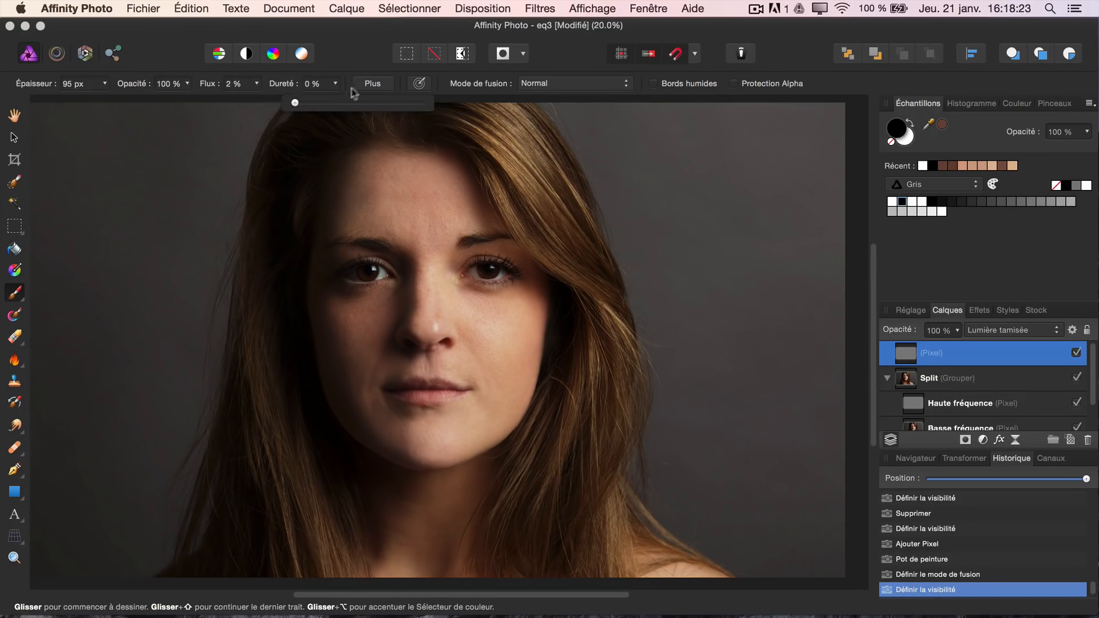
left_click(351, 58)
Step: Darken both ends of the line between the lips with a 33 px black brush
key("super+plus")
key("super+plus")
key("super+plus")
left_click_drag(419, 398, 496, 292)
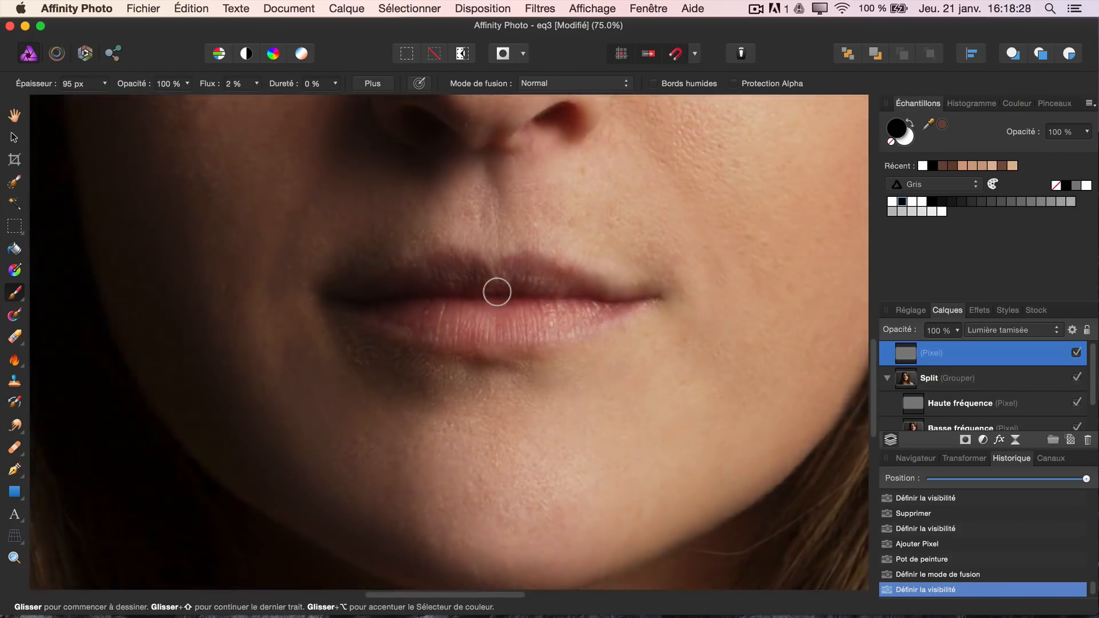
key("super+plus")
left_click(106, 85)
left_click_drag(93, 103, 75, 103)
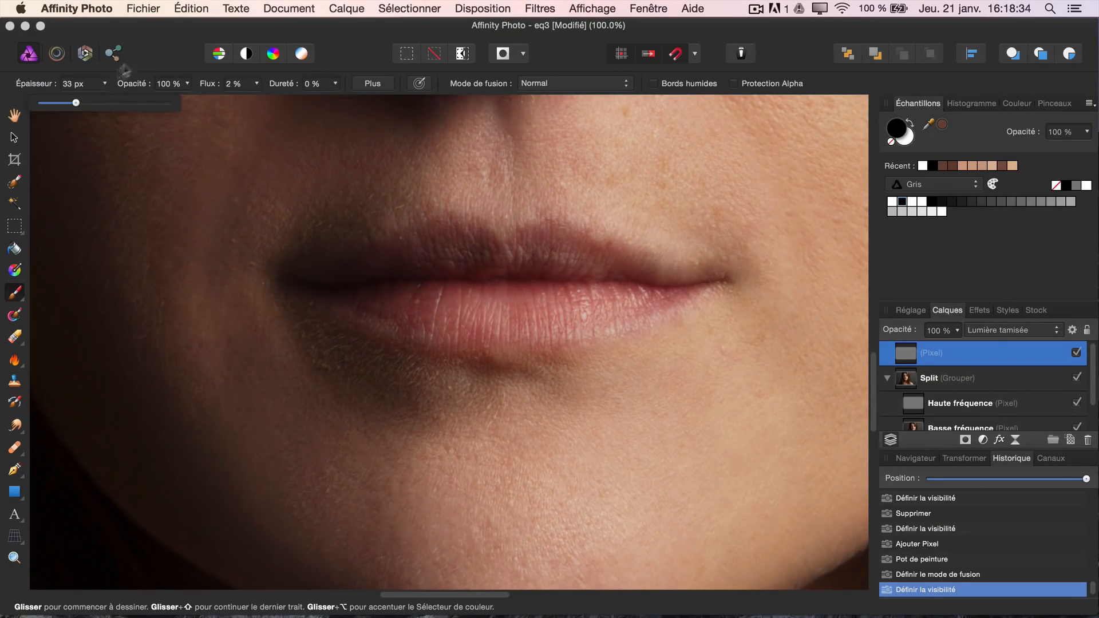
left_click_drag(287, 288, 338, 290)
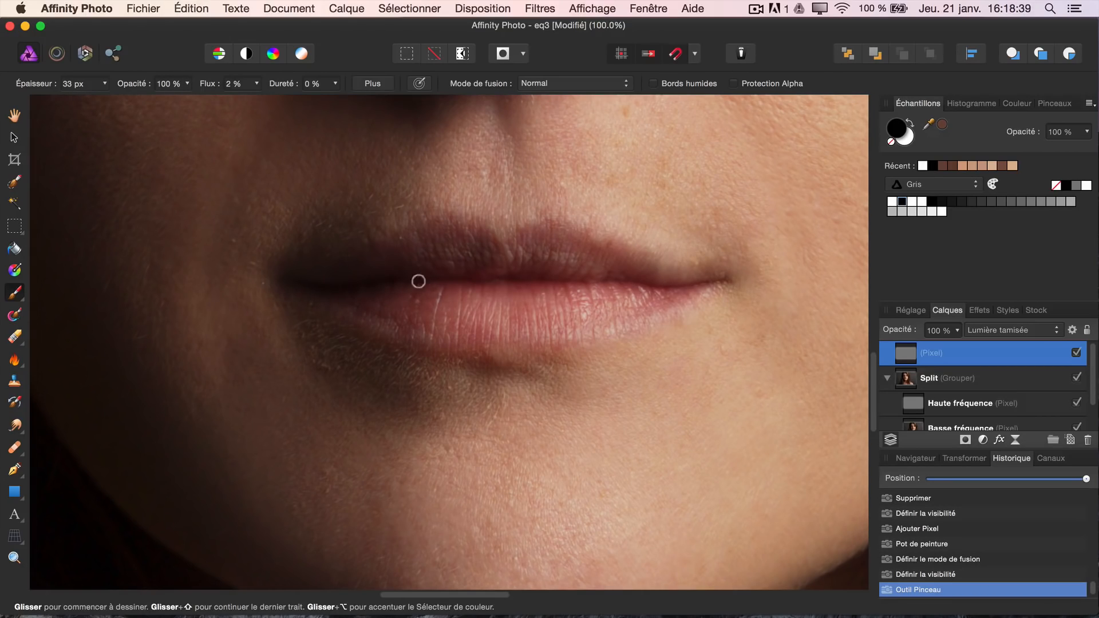
mouse_move(715, 284)
left_mouse_down()
mouse_move(525, 282)
mouse_move(697, 288)
mouse_move(623, 285)
left_mouse_up()
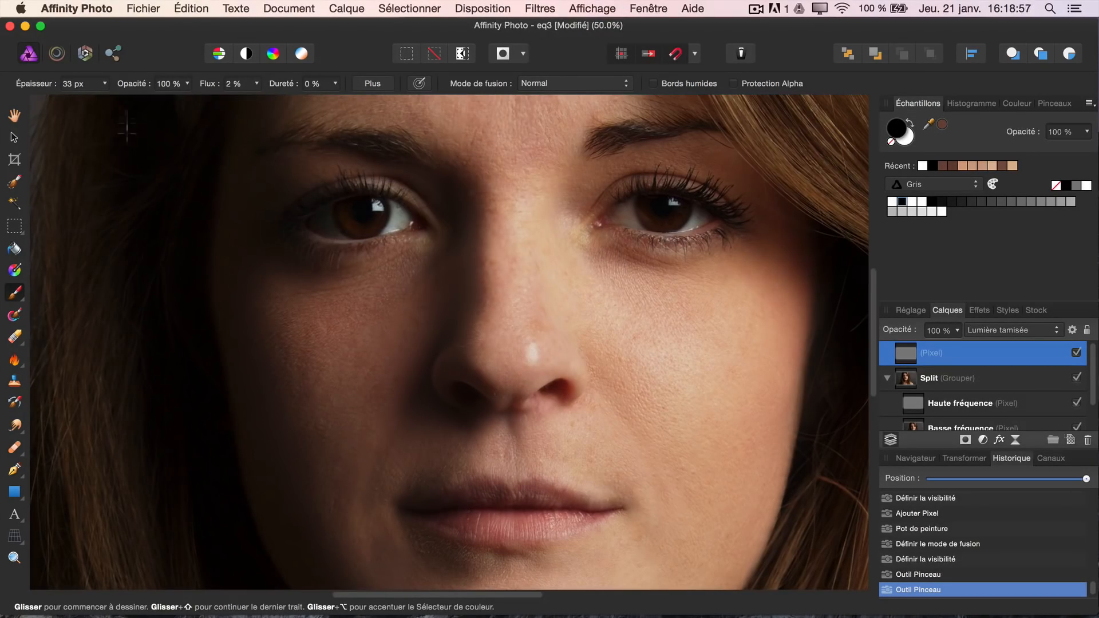
Step: Deepen the shadow along the dark side of the nose with a 400 px black brush, comparing with the layer hidden
left_click(104, 83)
left_click_drag(147, 108, 143, 103)
mouse_move(458, 203)
left_mouse_down()
mouse_move(460, 408)
mouse_move(447, 262)
left_mouse_up()
left_click(1077, 353)
left_click(1076, 353)
left_click_drag(452, 320, 447, 355)
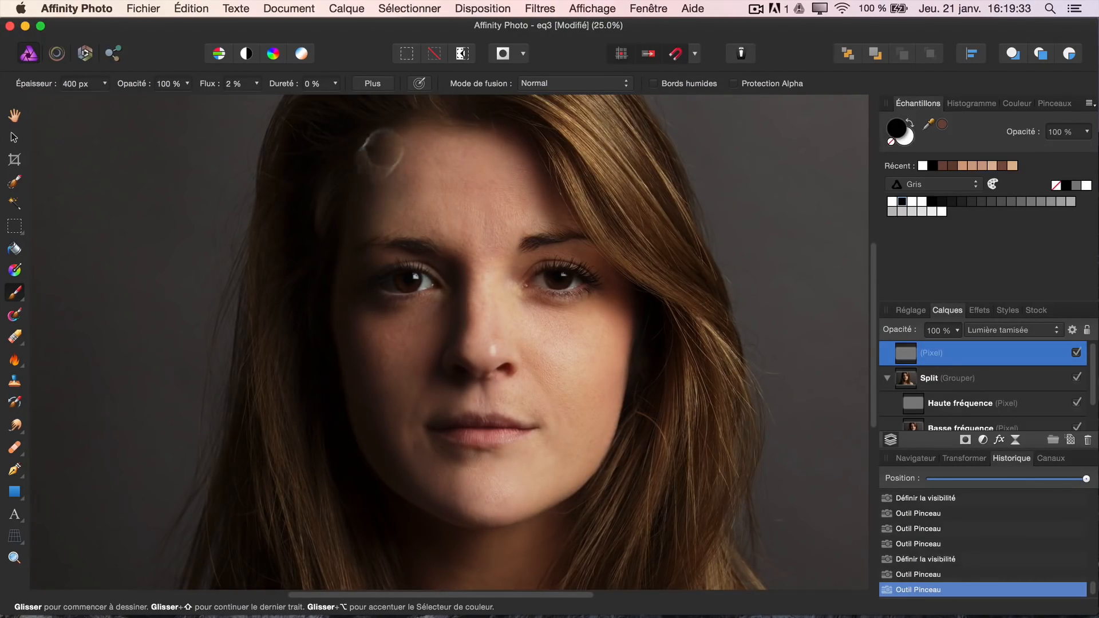
Step: Darken the forehead edge, the temple and the jawline on the shaded side of the face with the 400 px brush
left_click_drag(382, 153, 393, 179)
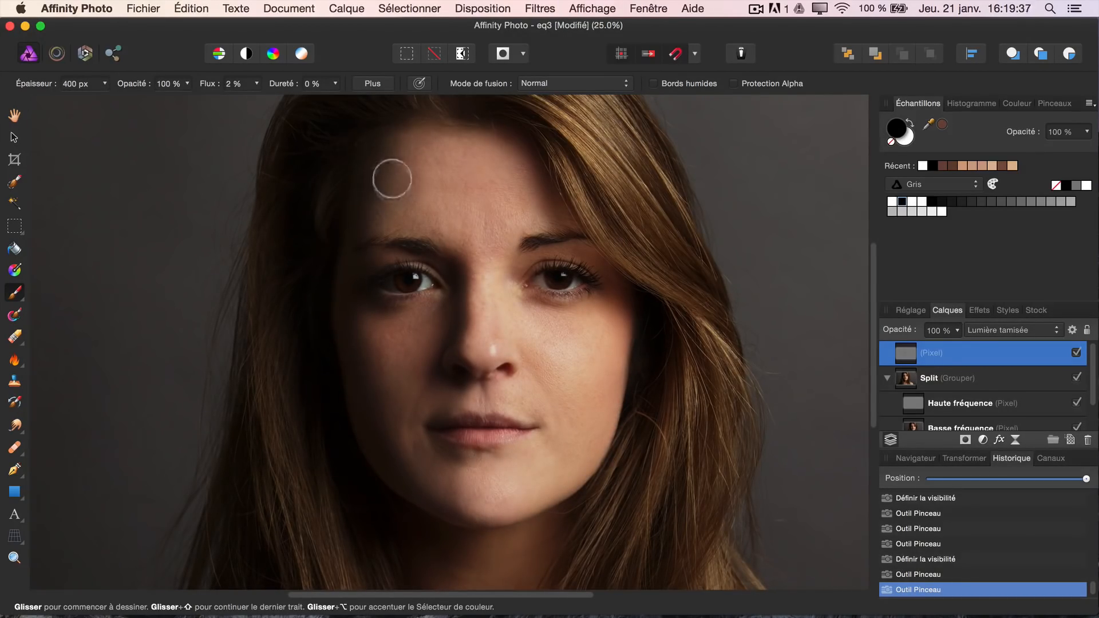
left_click(1076, 354)
left_click(1076, 354)
left_click_drag(381, 228, 380, 198)
left_click_drag(365, 460, 461, 517)
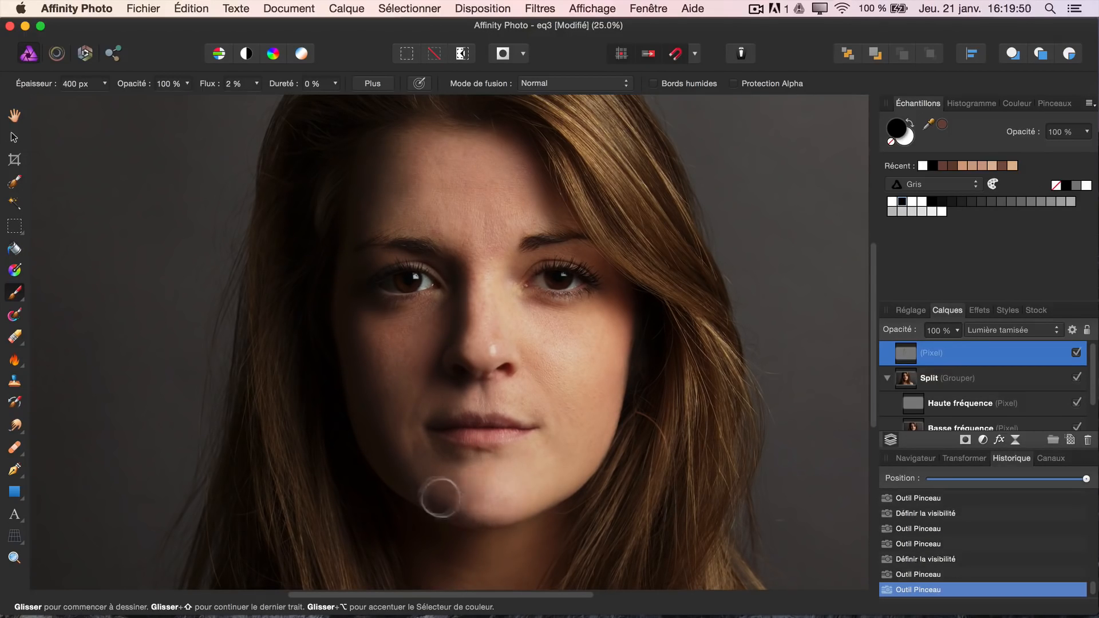
left_click(1077, 353)
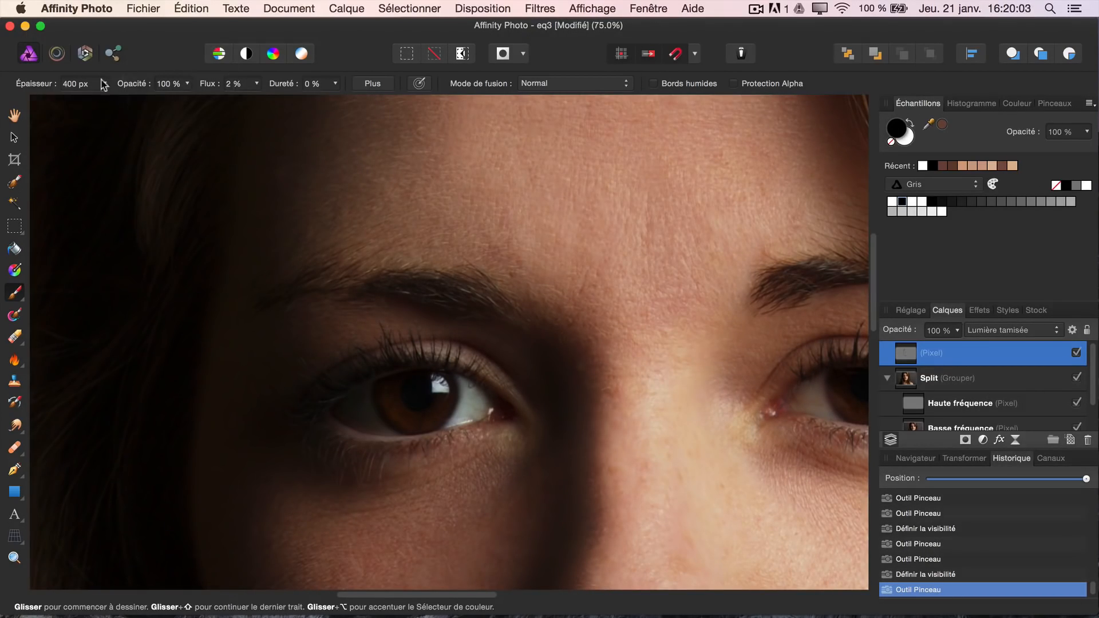
Step: Darken both eyebrows with an 85 px black brush
left_click_drag(426, 294, 301, 285)
scroll(505, 248, "right", 6)
scroll(506, 248, "down", 1)
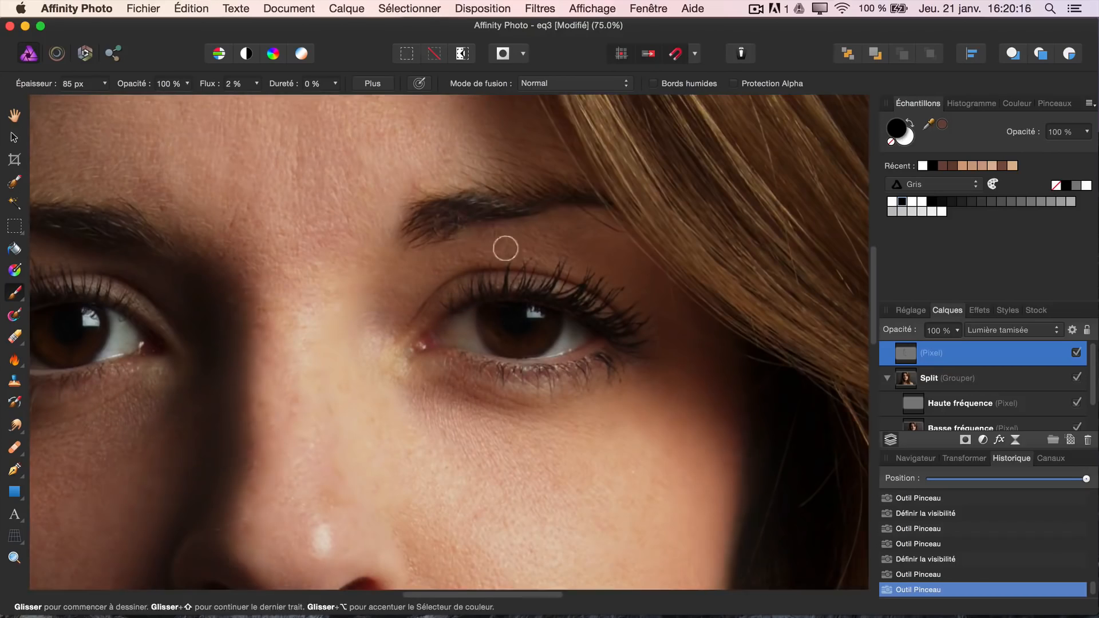
mouse_move(493, 206)
left_mouse_down()
mouse_move(591, 196)
mouse_move(476, 210)
left_mouse_up()
key("super+minus")
key("super+minus")
left_click_drag(501, 399, 559, 334)
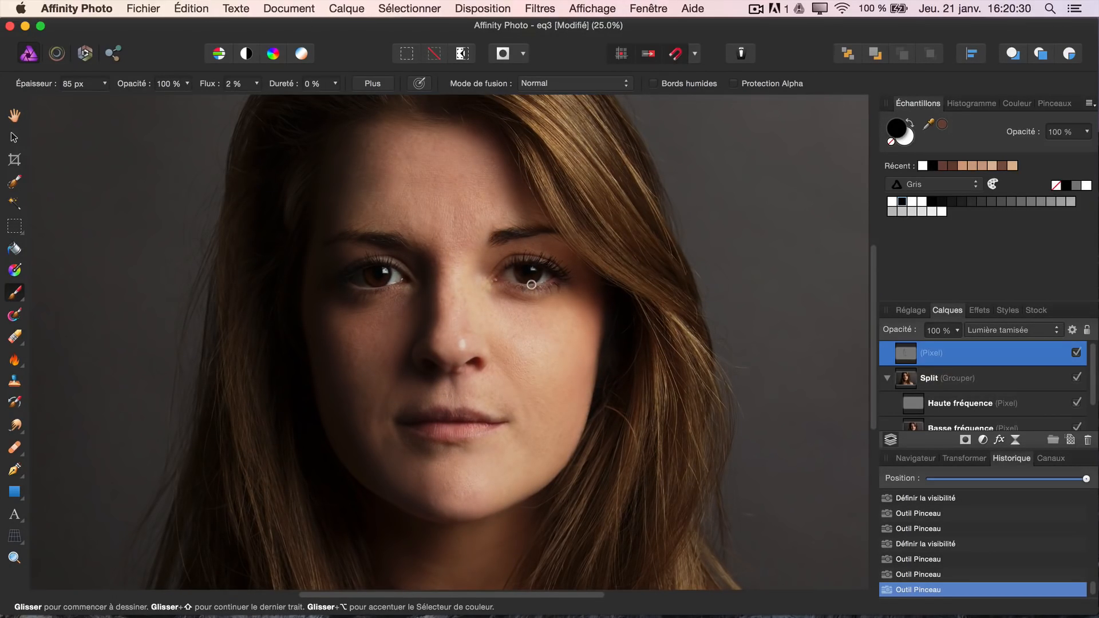
Step: Brighten the nose bridge and the centre of the forehead with a 460 px white brush
key("x")
left_click(106, 89)
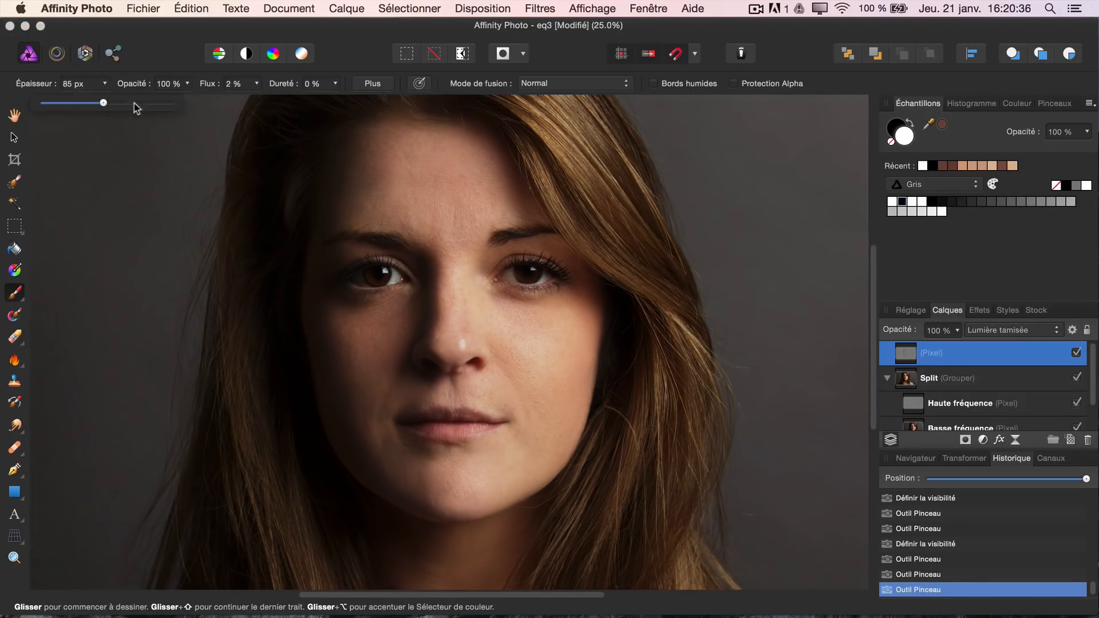
left_click(135, 103)
left_click(105, 84)
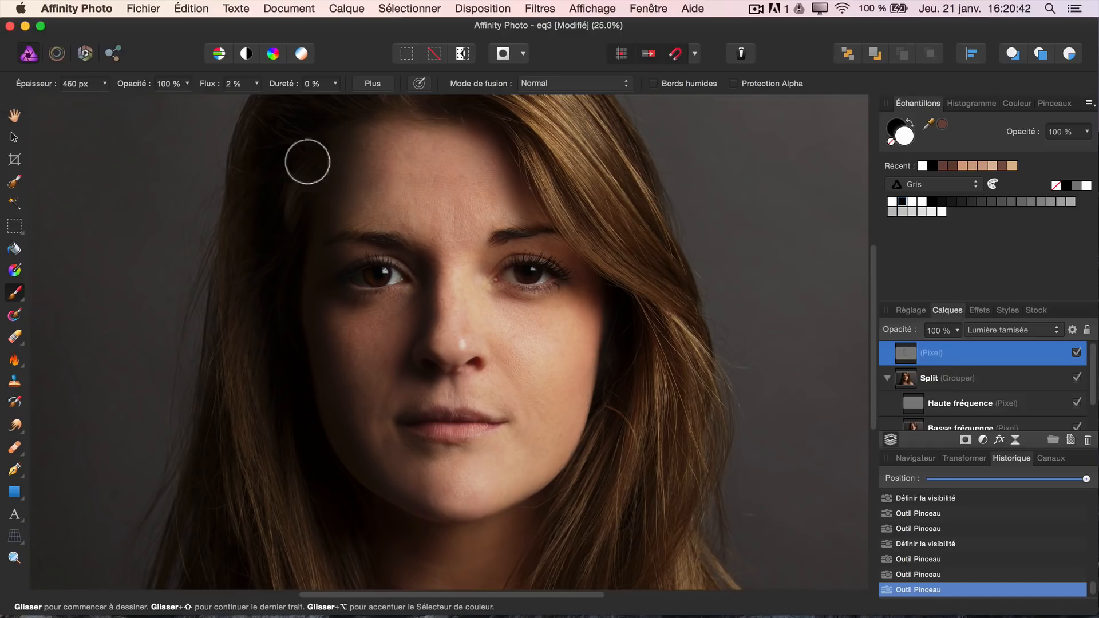
left_click_drag(465, 310, 466, 272)
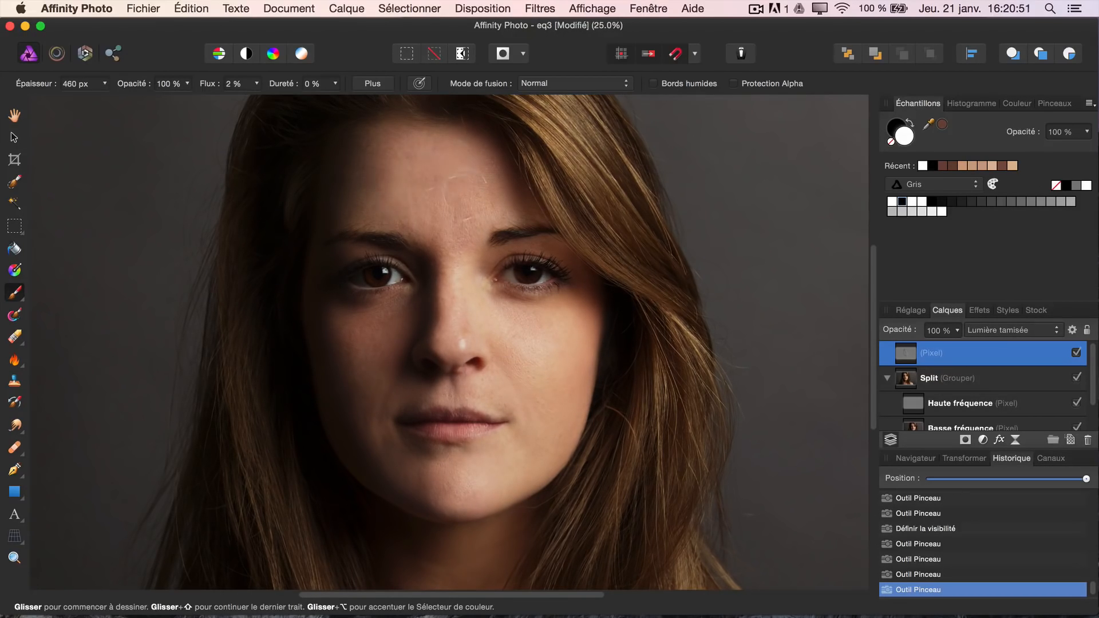
Step: Brighten the highlight on the nose tip with a 44 px white brush and compare the portrait with the layer hidden
scroll(467, 294, "up", 3)
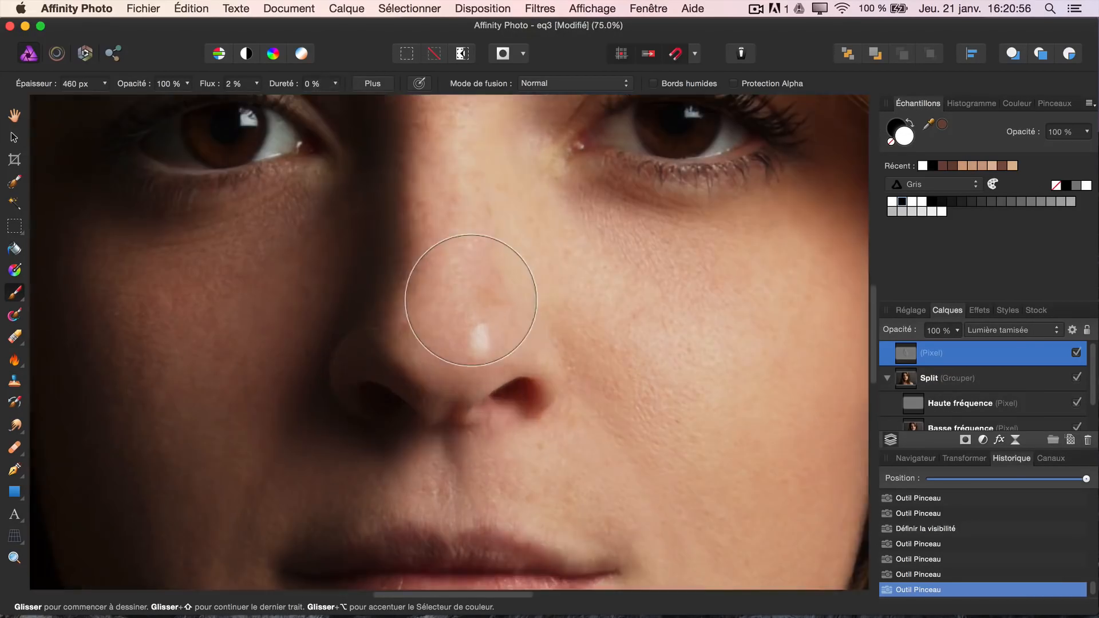
left_click(106, 84)
left_click_drag(110, 104, 59, 103)
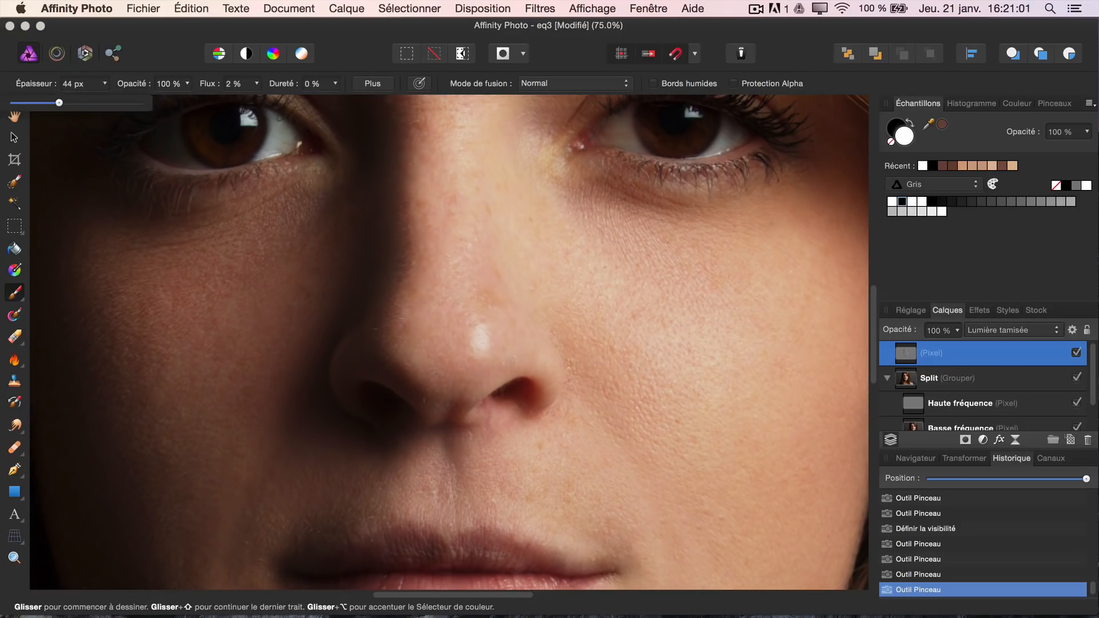
left_click_drag(477, 322, 477, 327)
scroll(513, 342, "down", 3)
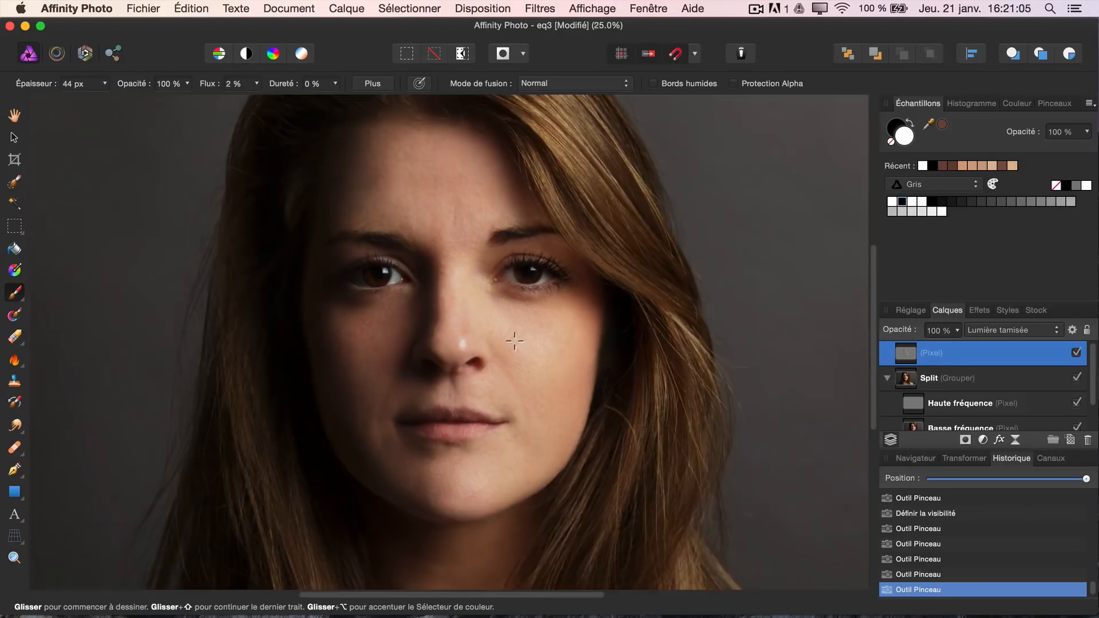
left_click(1077, 353)
left_click(1078, 353)
left_click(1078, 352)
left_click(1077, 353)
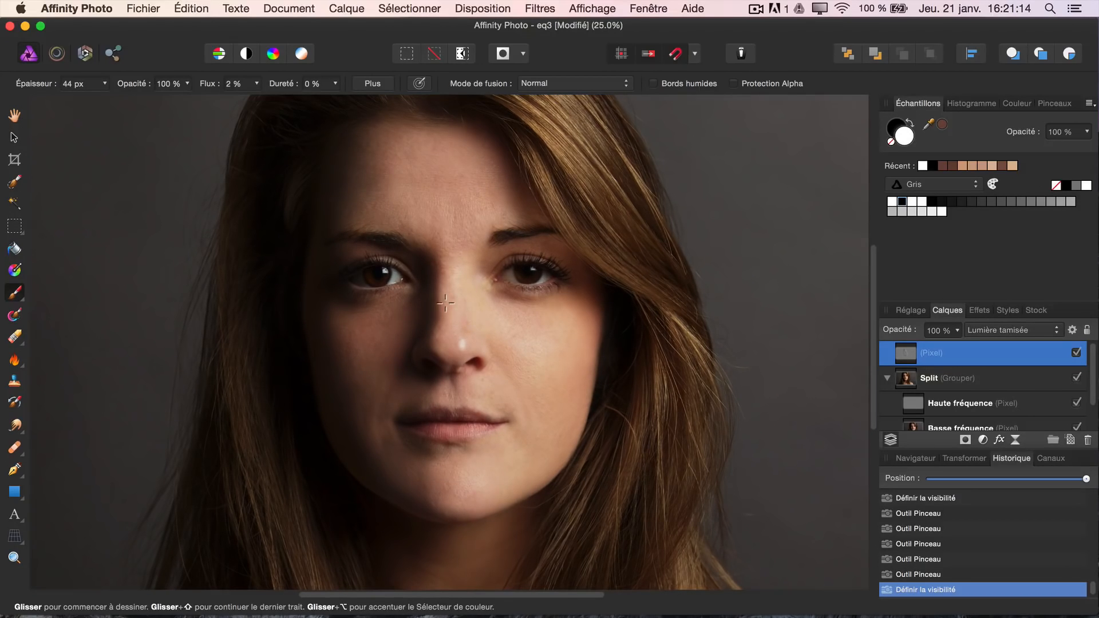
Step: Darken the pupil area of the eye on the shaded side with the 44 px brush in black
key("super+1")
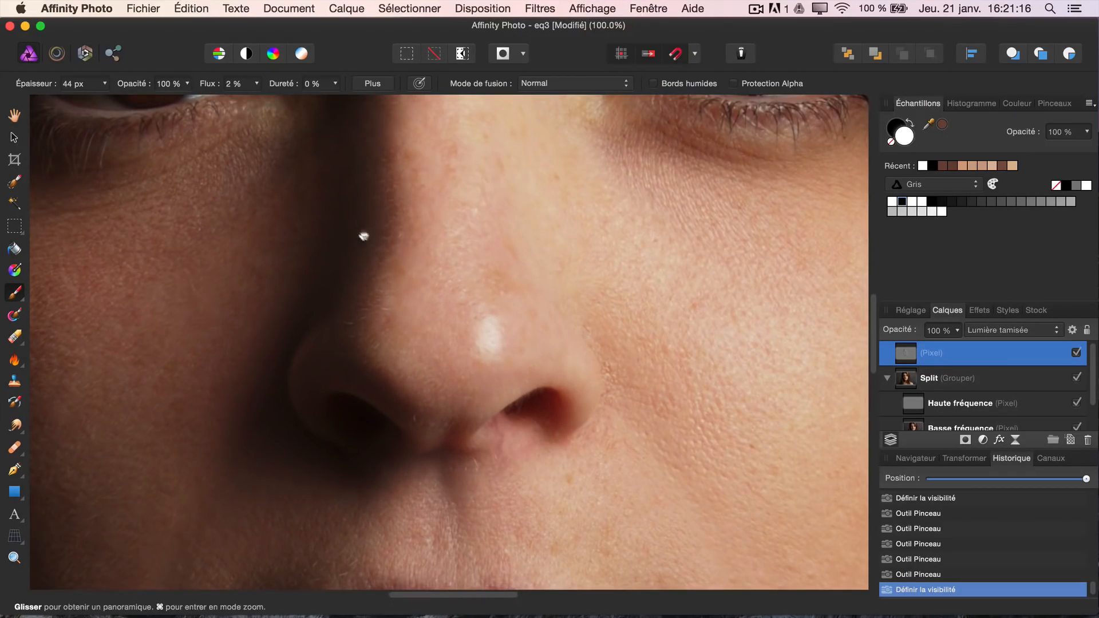
left_click_drag(362, 236, 675, 458)
key("super+plus")
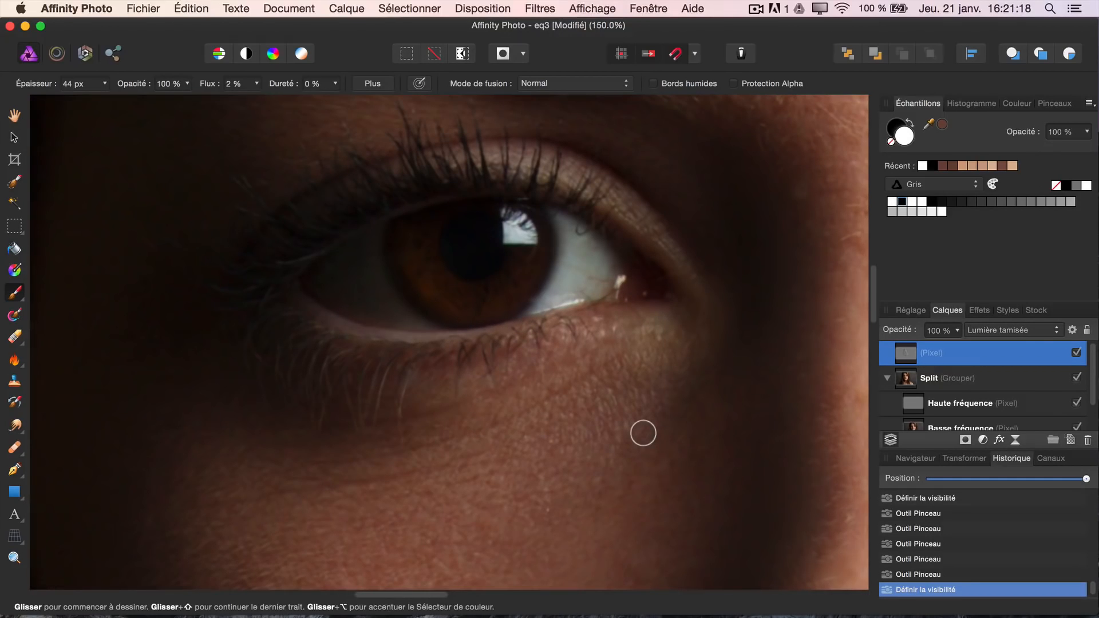
left_click_drag(632, 357, 597, 412)
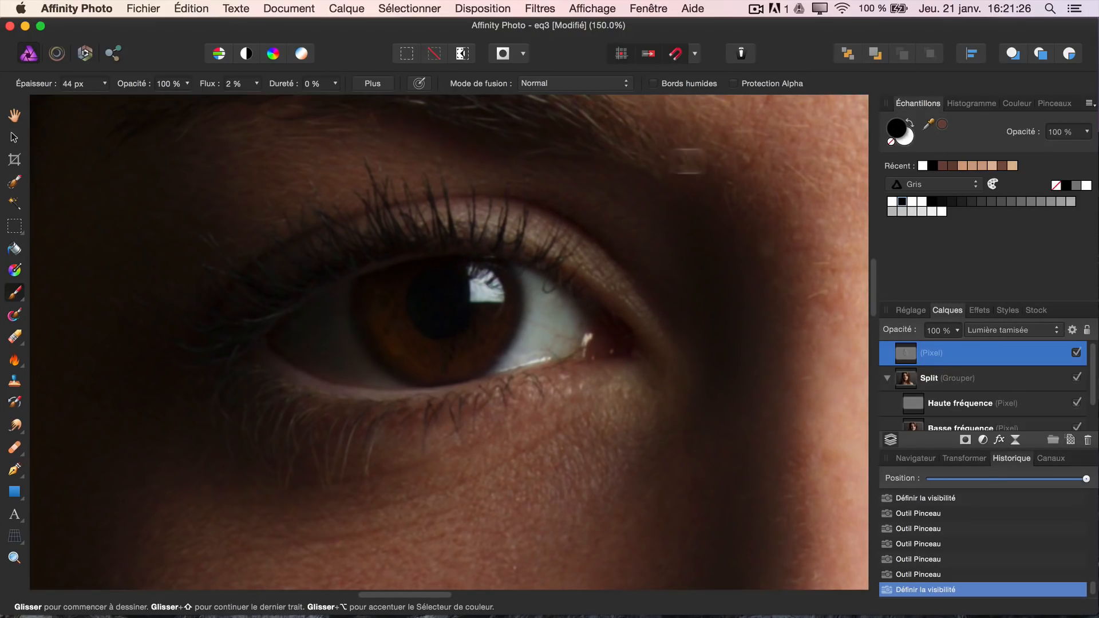
mouse_move(427, 284)
left_mouse_down()
mouse_move(418, 299)
mouse_move(428, 320)
mouse_move(452, 329)
mouse_move(451, 291)
mouse_move(419, 293)
mouse_move(437, 324)
mouse_move(449, 292)
mouse_move(424, 292)
mouse_move(439, 324)
left_mouse_up()
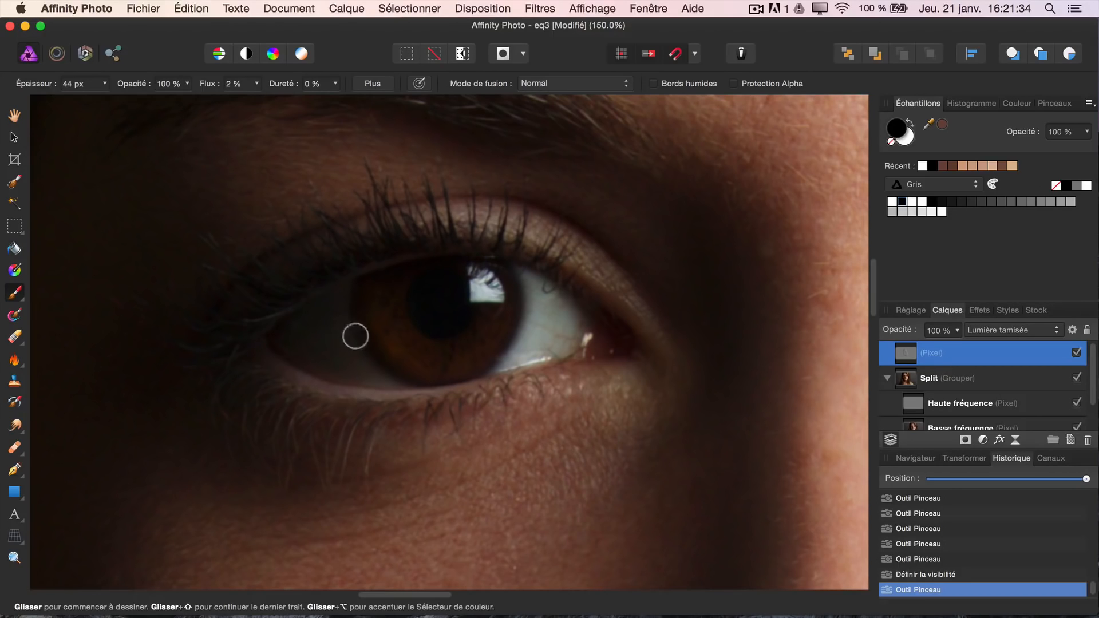
Step: Darken the iris contour with a 33 px black brush and the eye's outer corner and lower rim at 22 px
left_click(104, 83)
mouse_move(362, 294)
left_mouse_down()
mouse_move(371, 350)
mouse_move(409, 378)
mouse_move(453, 385)
mouse_move(498, 359)
left_mouse_up()
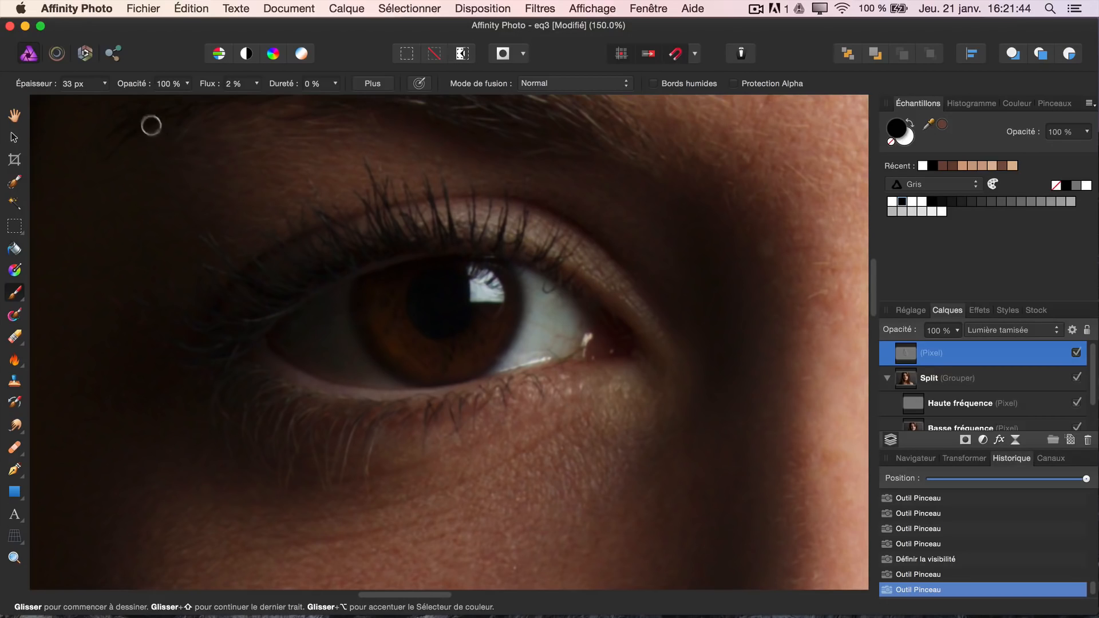
left_click(105, 84)
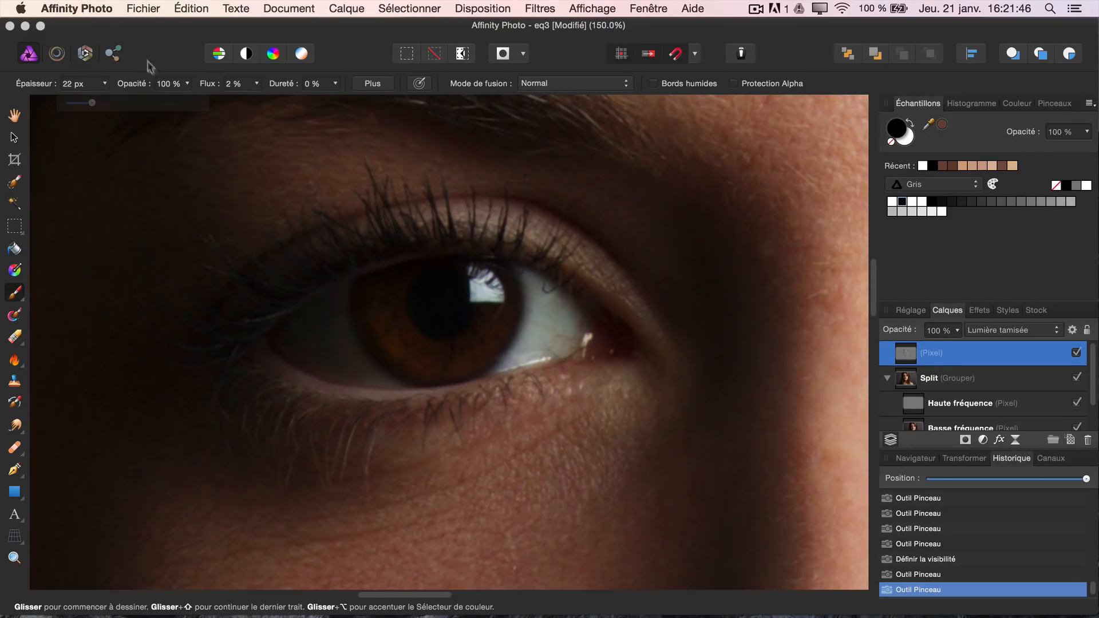
left_click_drag(264, 346, 282, 363)
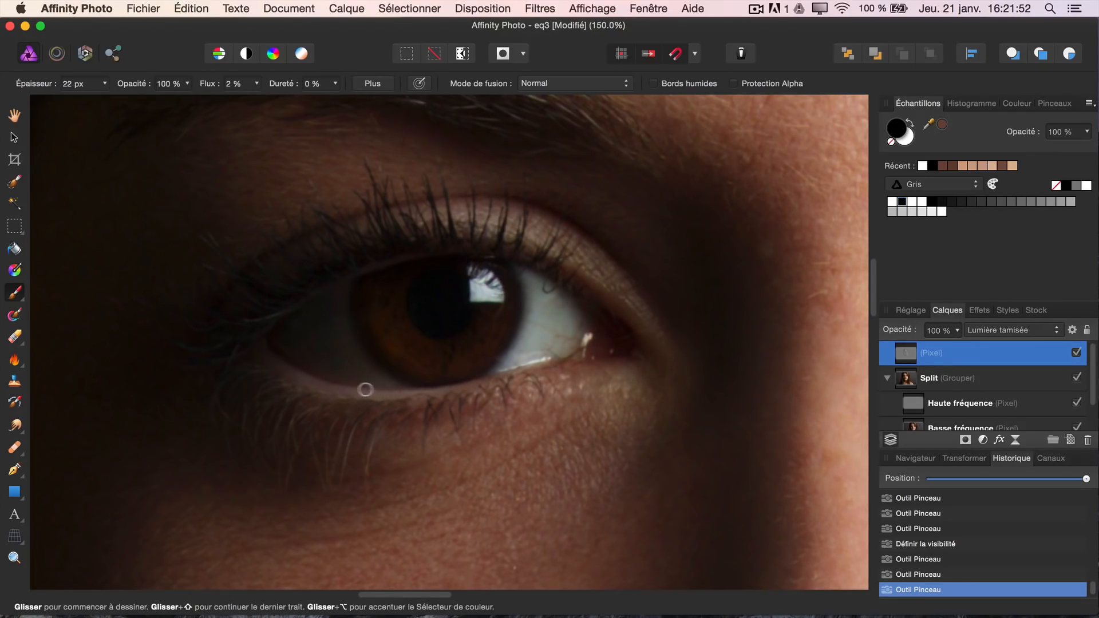
Step: Darken the rim of the upper eyelid toward the eye's outer corner with the 22 px black brush
mouse_move(295, 301)
left_mouse_down()
mouse_move(419, 248)
mouse_move(390, 251)
left_mouse_up()
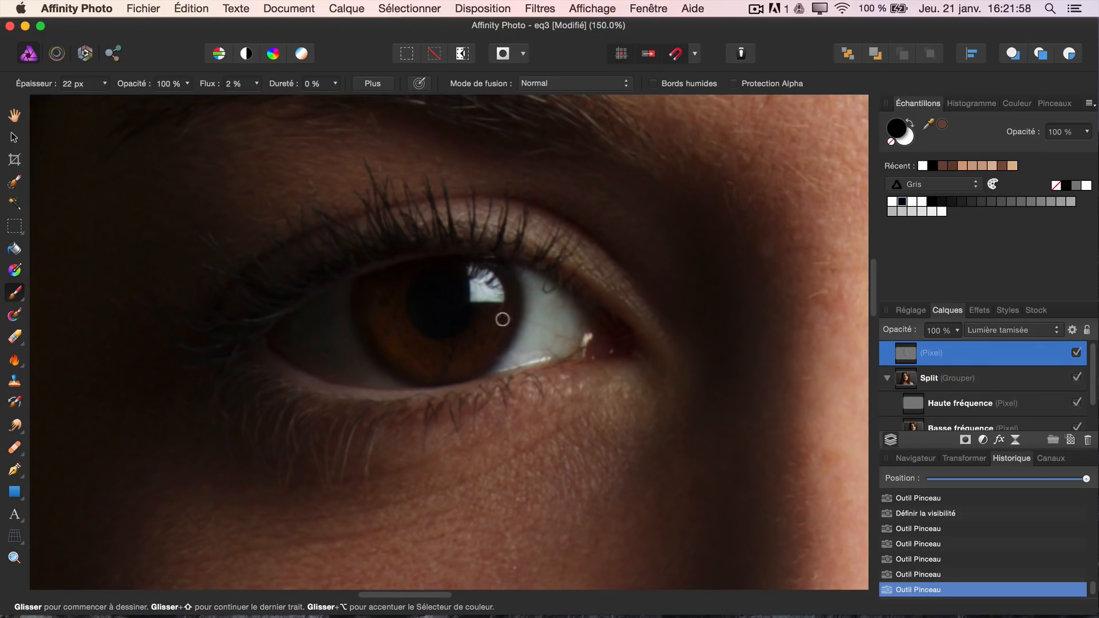
Step: Brighten the eye's light reflection with a 22 px white brush at 30 % hardness, and the white of the eye at 39 px
key("super+equal")
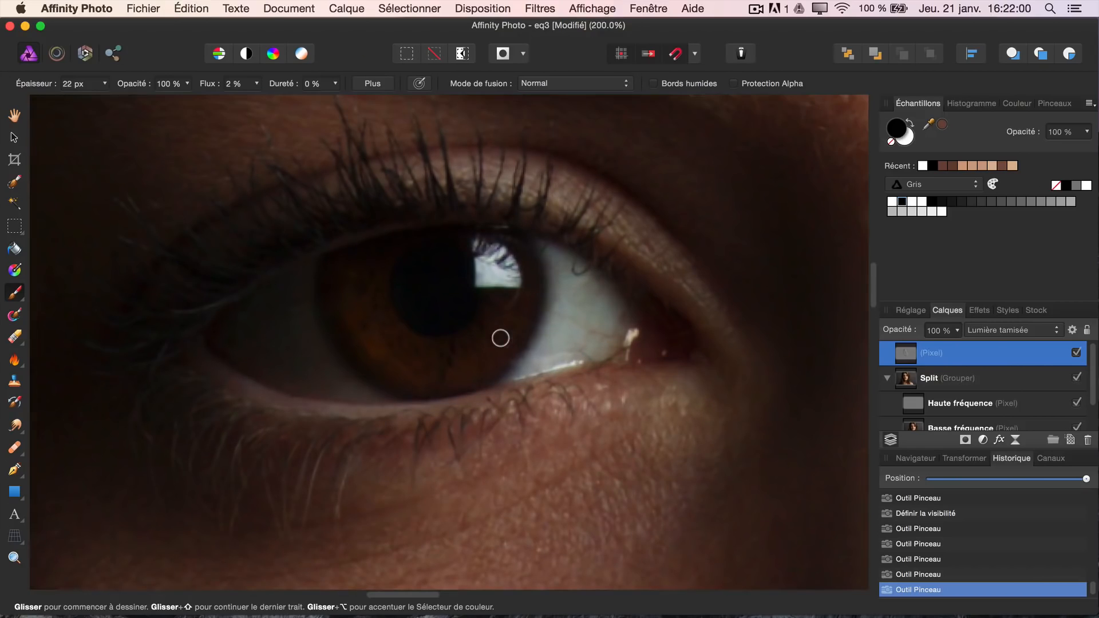
key("x")
left_click(336, 87)
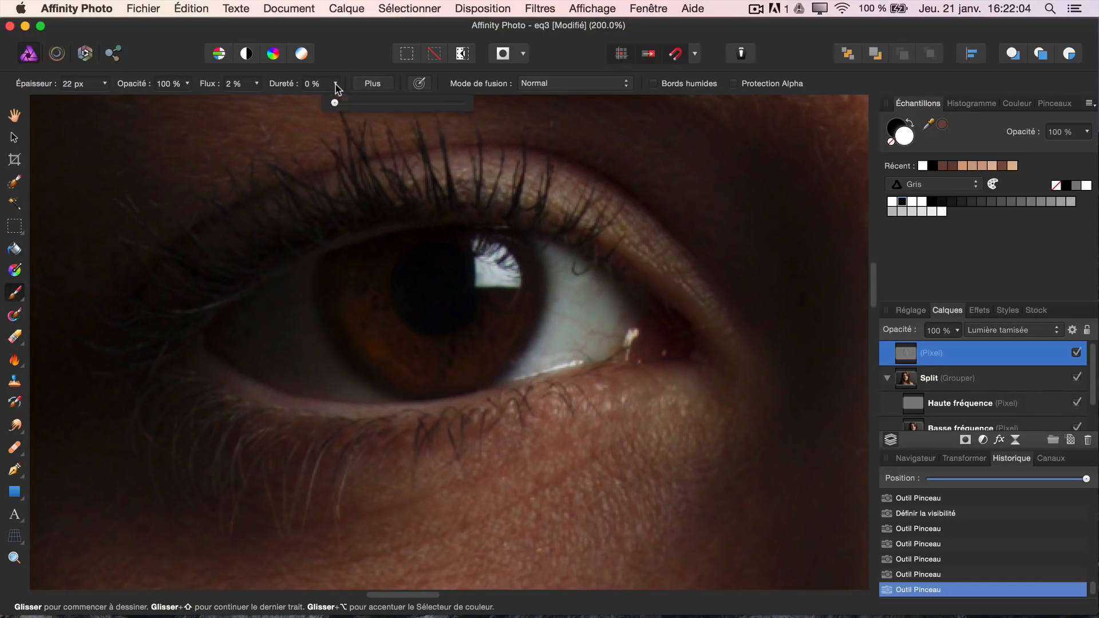
left_click_drag(339, 103, 356, 107)
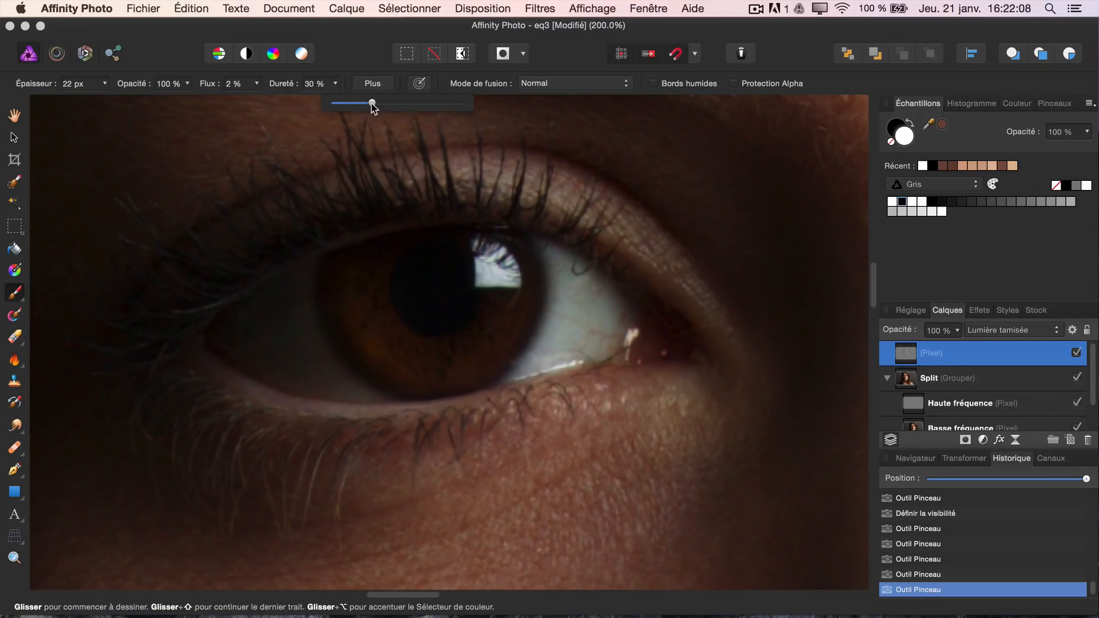
left_click(361, 32)
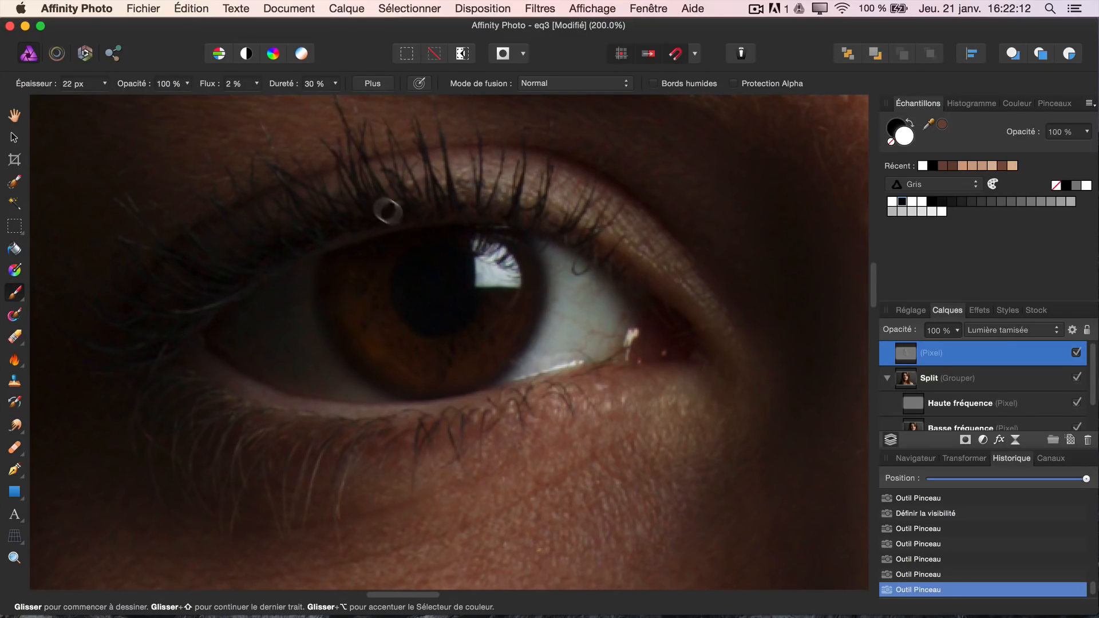
left_click_drag(483, 251, 486, 274)
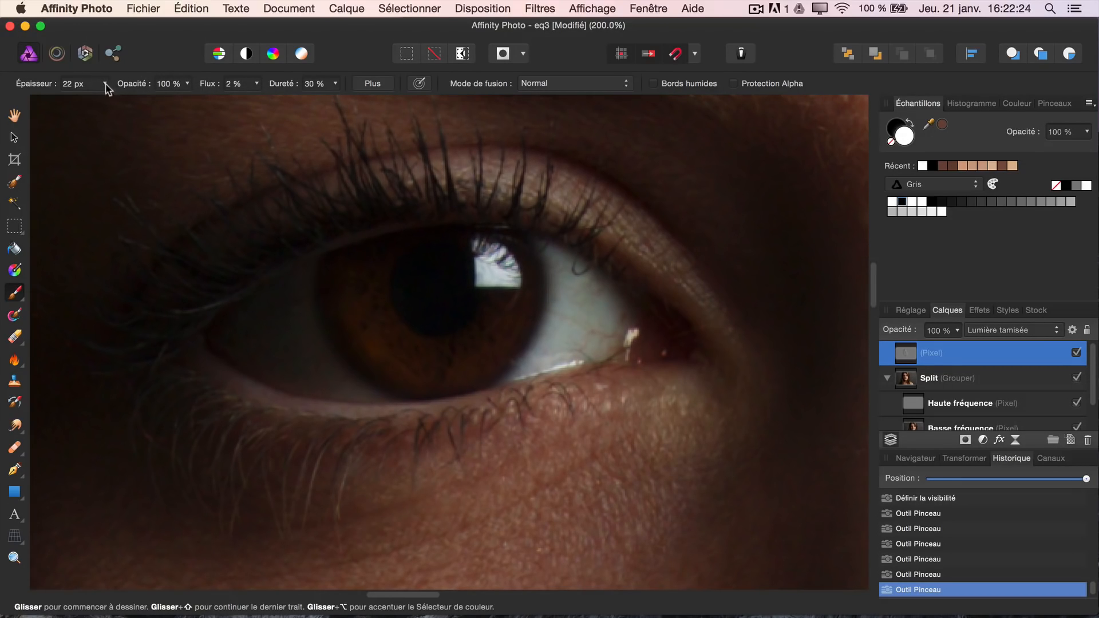
left_click(105, 85)
left_click(121, 103)
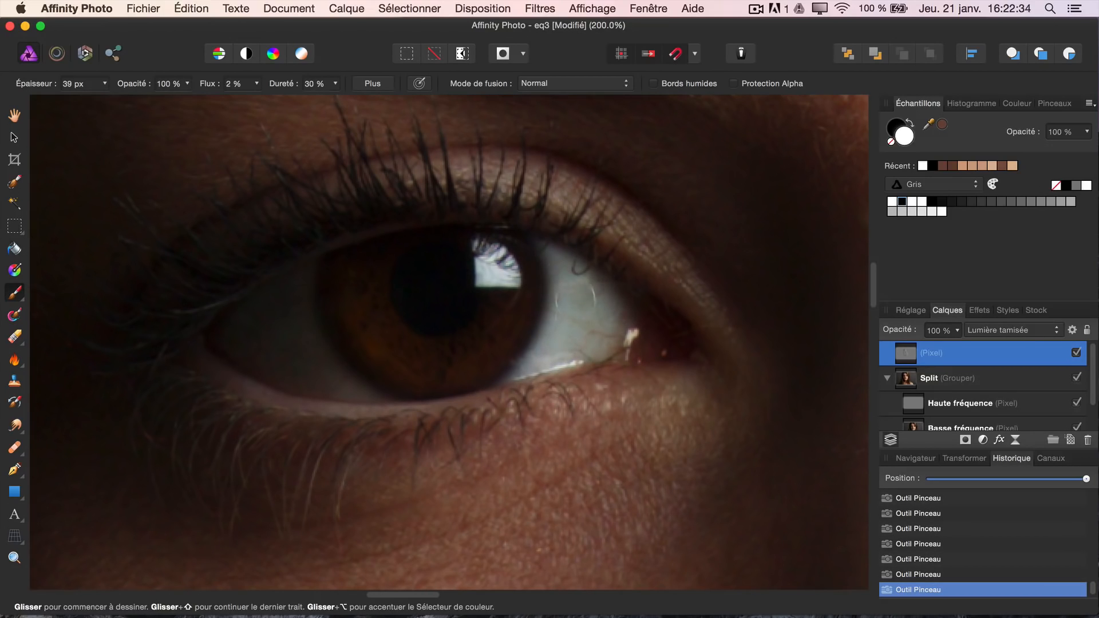
Step: Brighten the small specular highlights in the eye's inner corner with a 10 px white brush
left_click(106, 85)
left_click(76, 103)
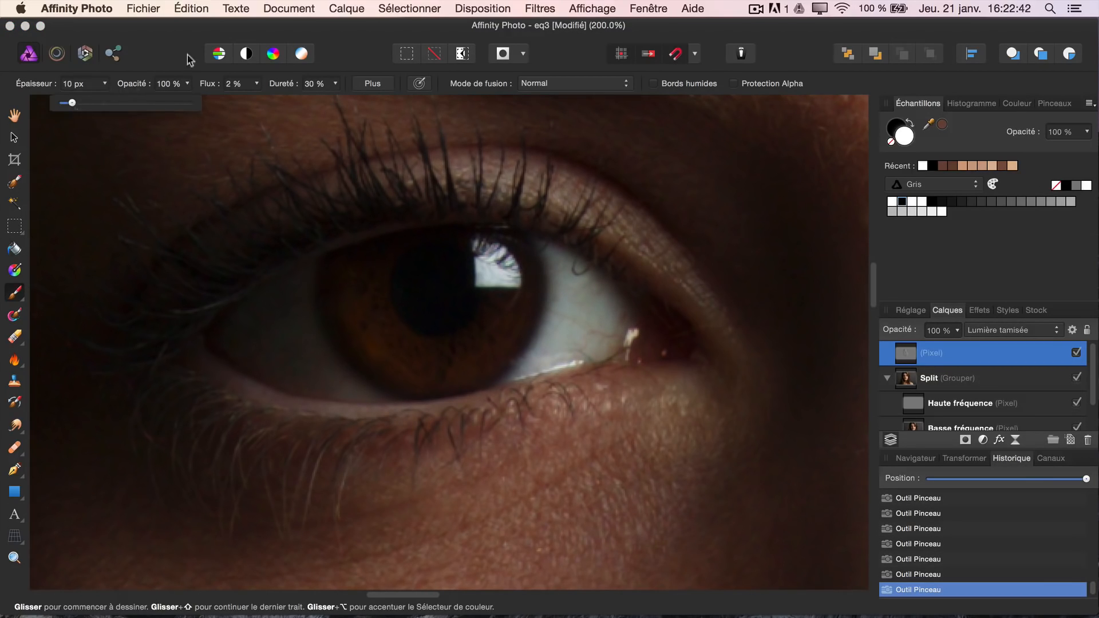
scroll(694, 323, "up", 2)
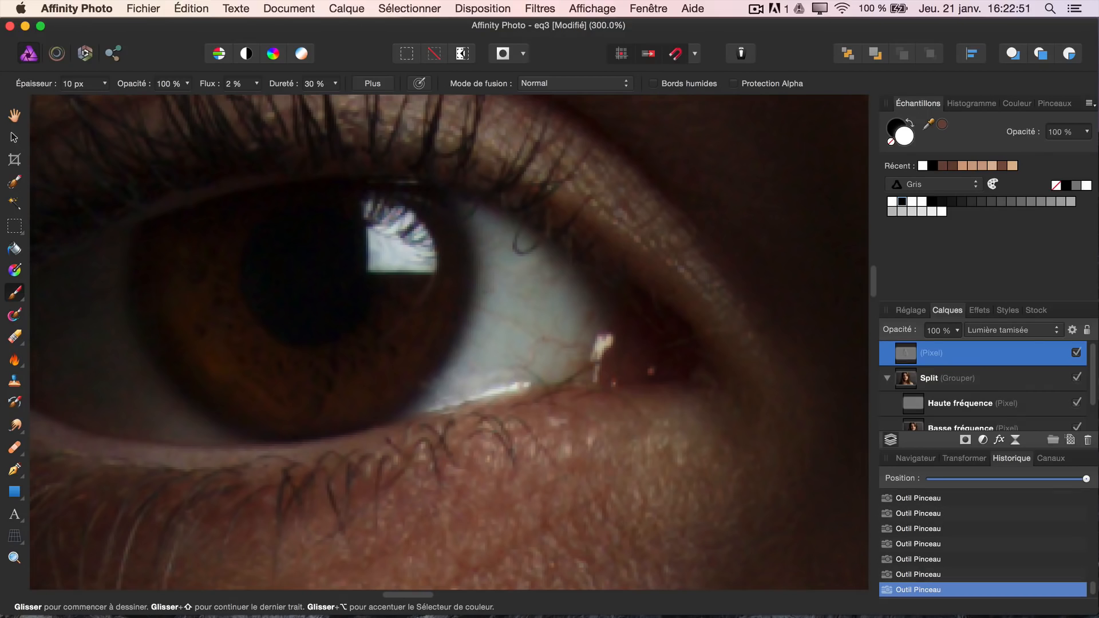
left_click_drag(608, 339, 598, 374)
left_click(615, 386)
left_click(652, 371)
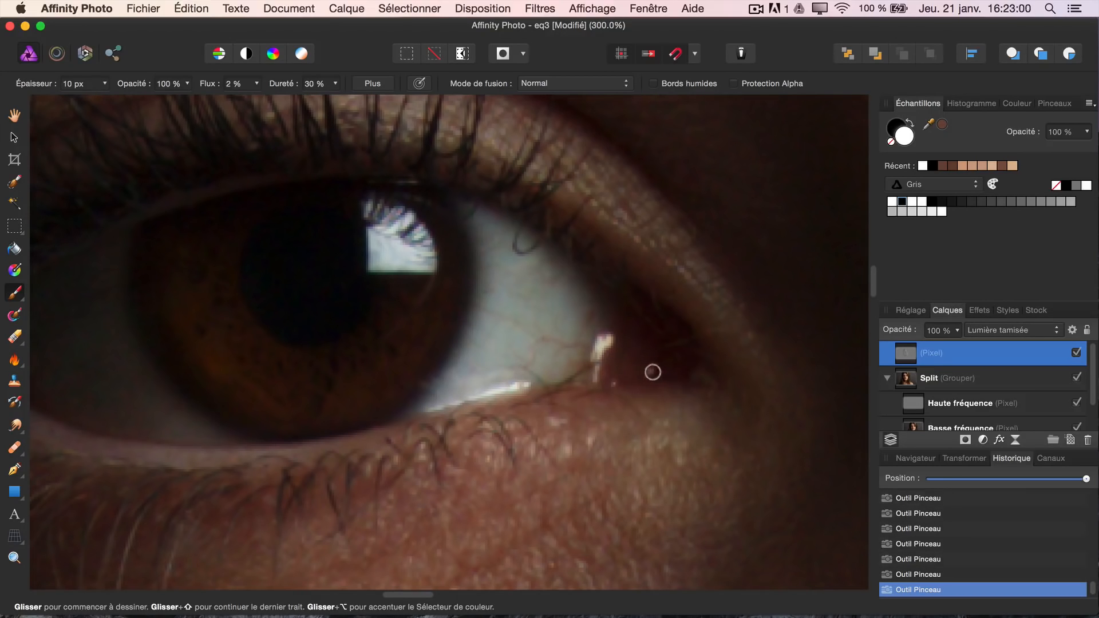
Step: Brighten the fine fibres of the iris with a 6 px white brush at 43 % hardness
left_click_drag(381, 321, 474, 317)
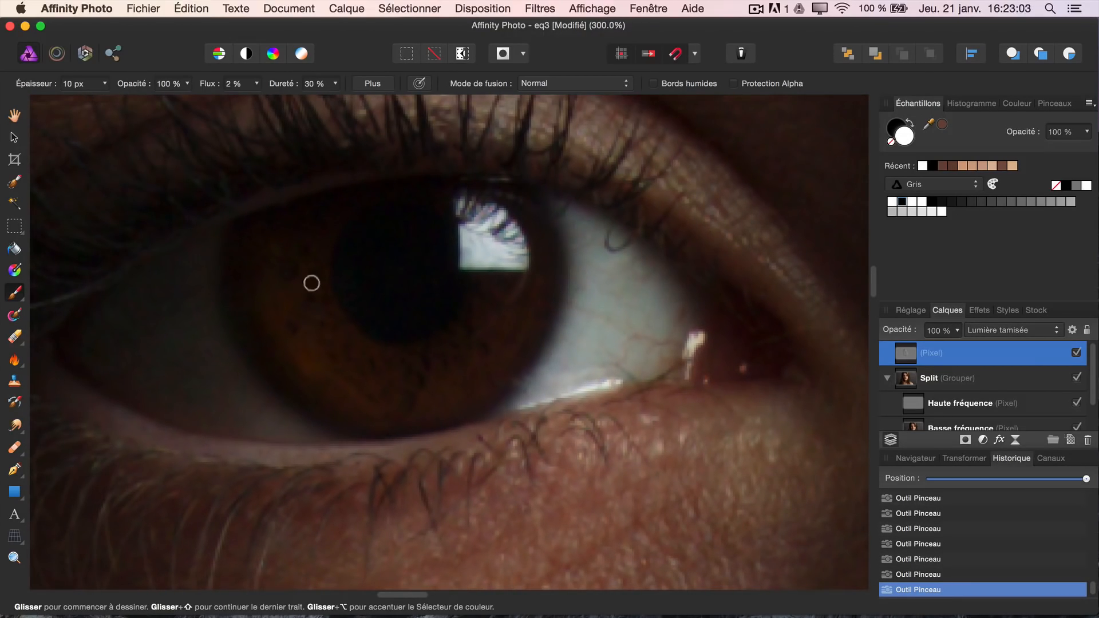
left_click(335, 84)
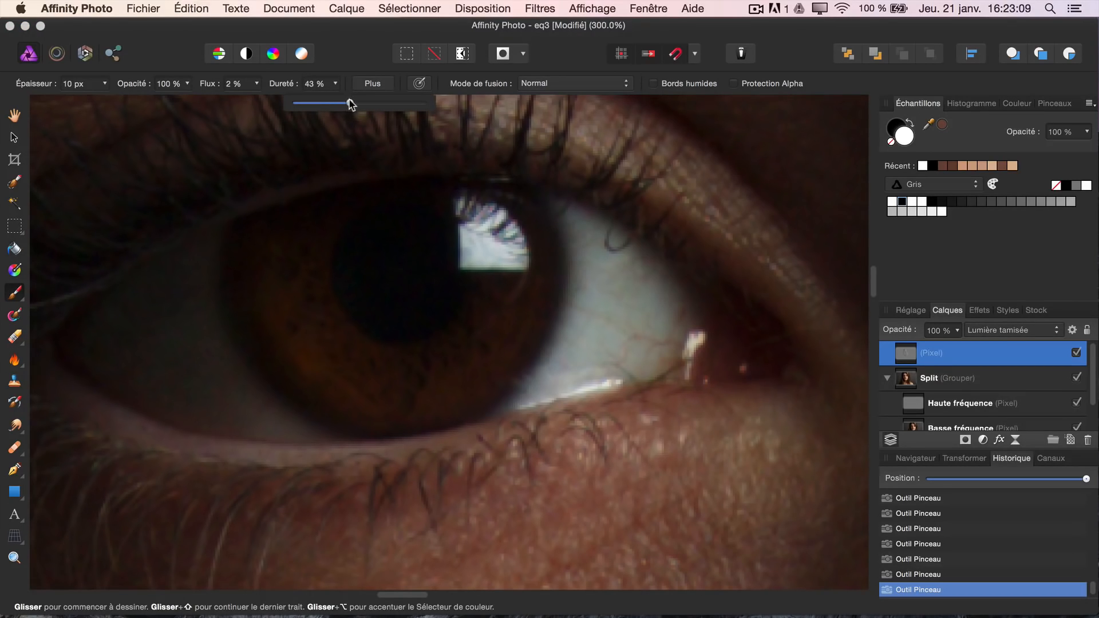
left_click(105, 84)
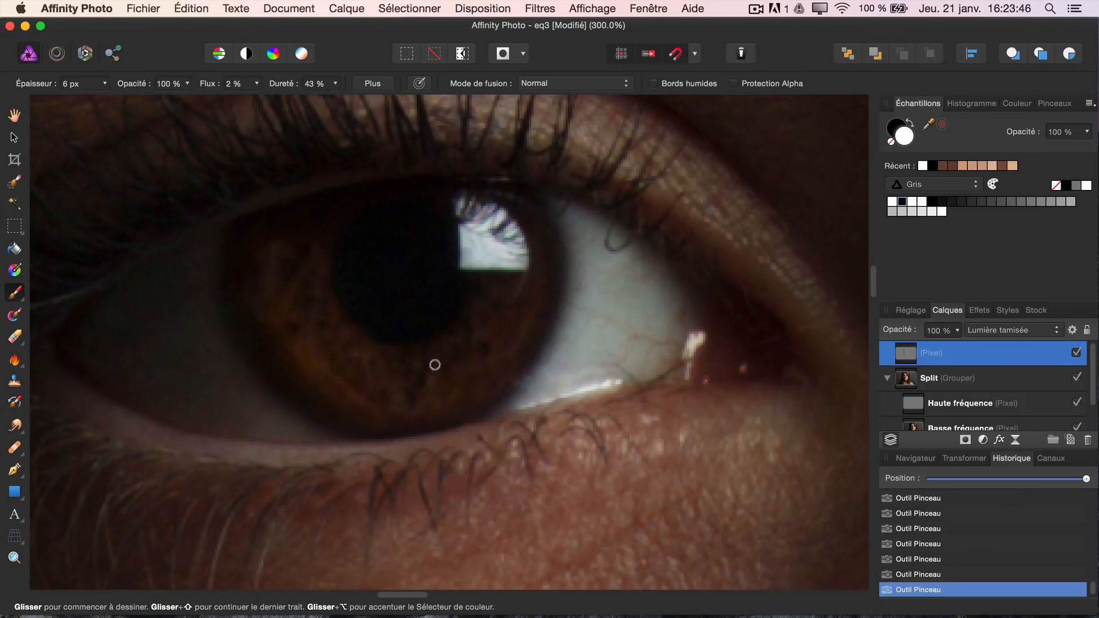
Step: Compare the face and the retouched eye with the dodge-and-burn layer hidden and shown
key("super+minus")
key("super+minus")
key("super+minus")
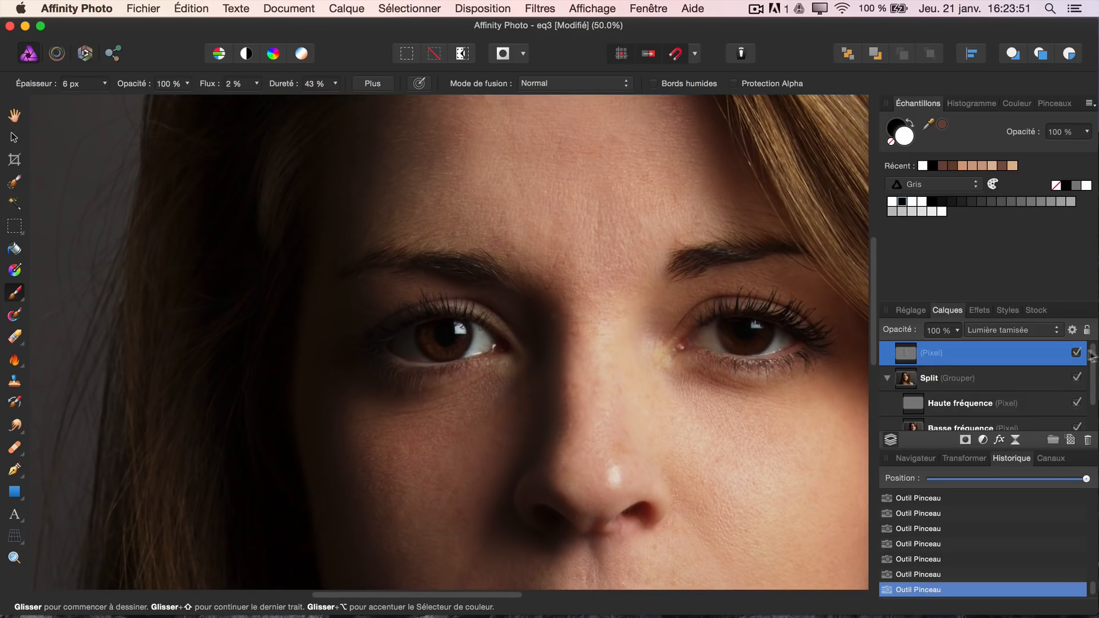
left_click(1078, 353)
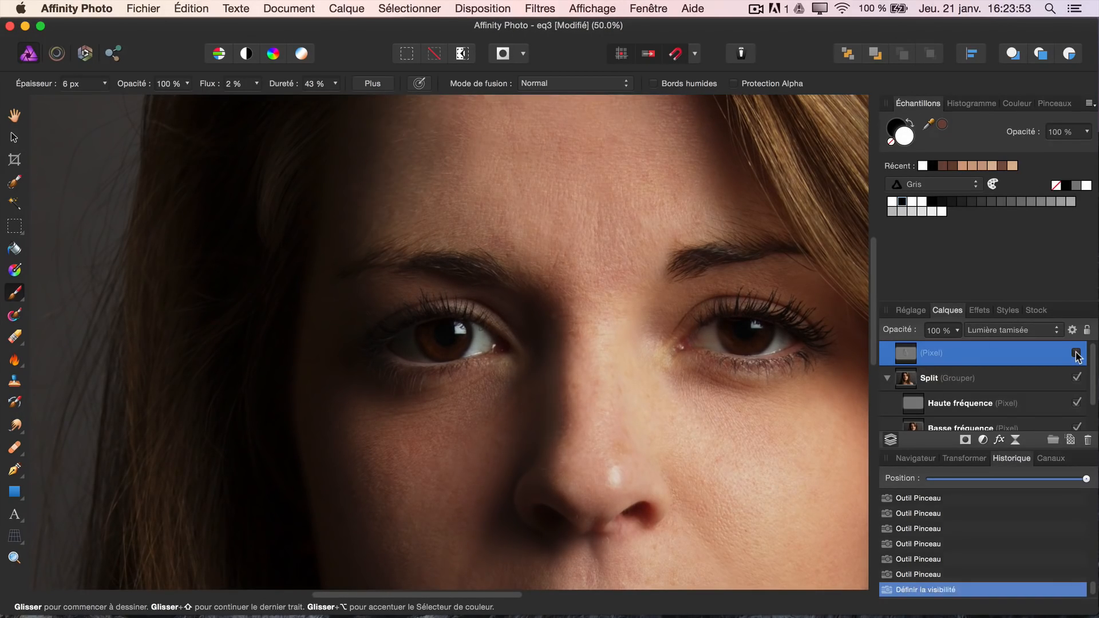
left_click(1077, 354)
left_click(1078, 353)
left_click(1078, 354)
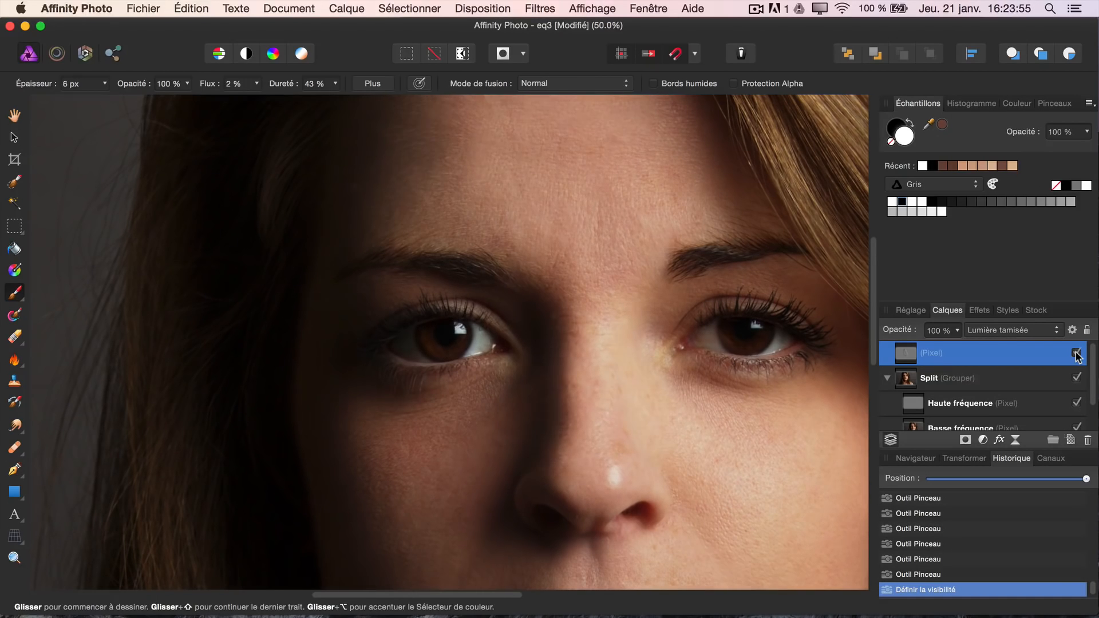
key("super+plus")
key("super+plus")
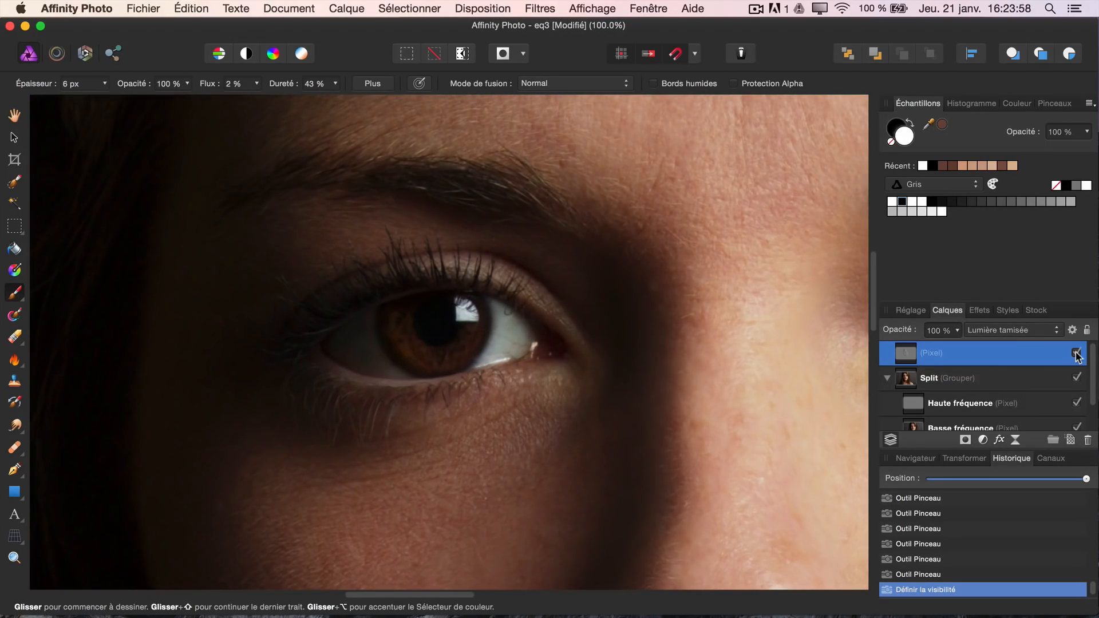
left_click(1077, 354)
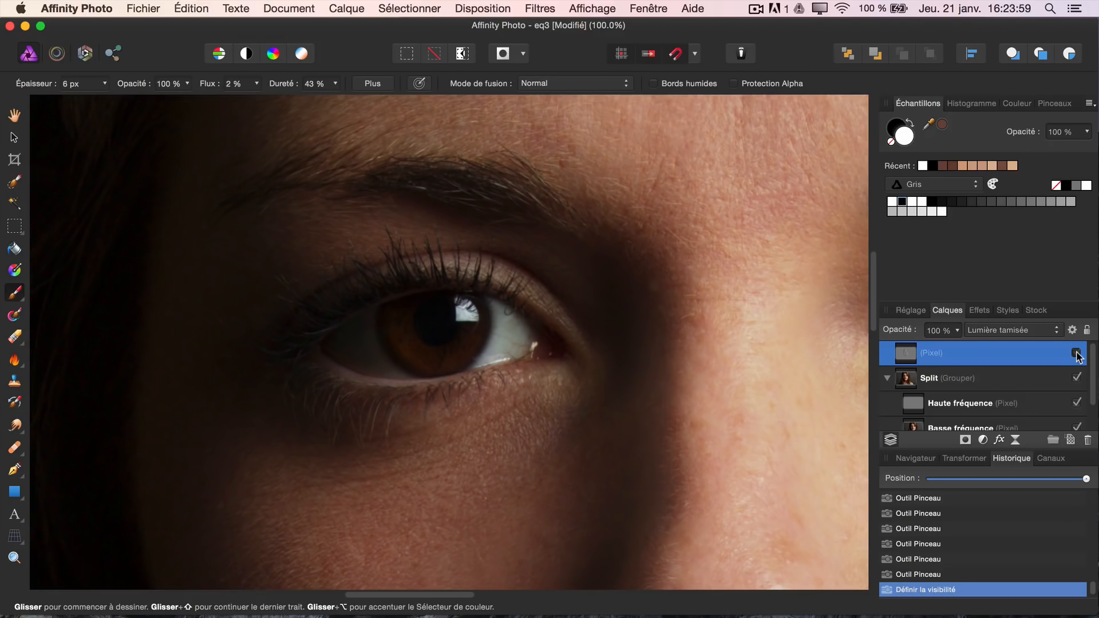
left_click(1076, 354)
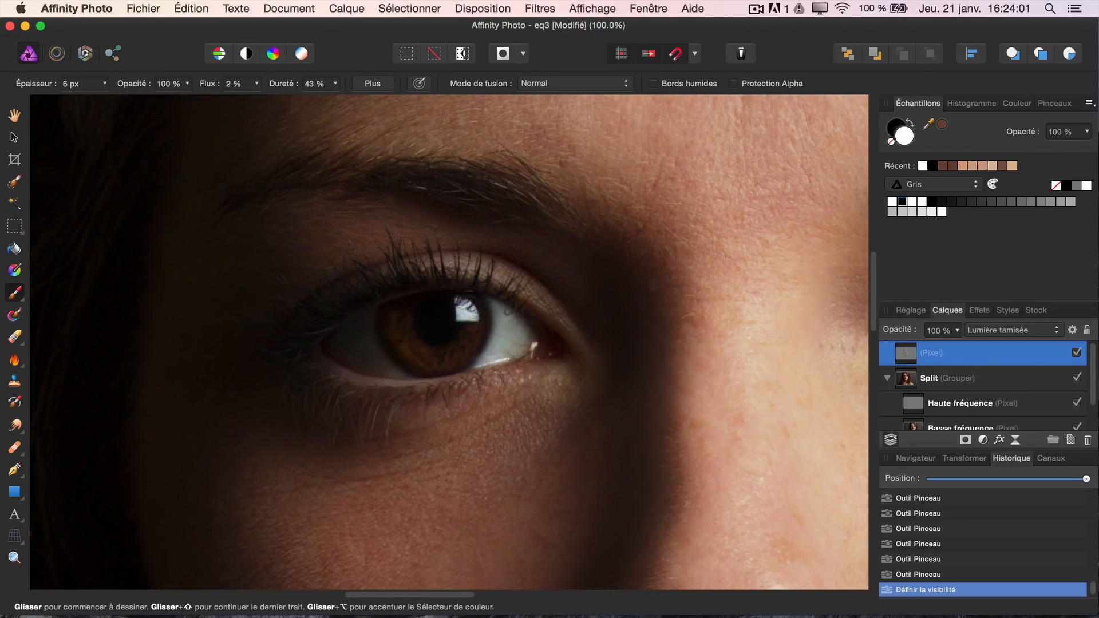
Step: Darken the pupil of the eye on the lit side with an enlarged black brush
left_click_drag(744, 373, 162, 326)
left_click_drag(408, 346, 687, 364)
key("super+plus")
mouse_move(744, 344)
left_mouse_down()
mouse_move(412, 321)
mouse_move(481, 392)
left_mouse_up()
key("x")
left_click(105, 83)
left_click_drag(106, 108, 121, 108)
mouse_move(441, 331)
left_mouse_down()
mouse_move(421, 333)
mouse_move(427, 276)
left_mouse_up()
Step: Darken the iris contour of the lit-side eye with a 19 px black brush and its lower rim at 9 px
left_click(104, 83)
left_click_drag(106, 108, 97, 108)
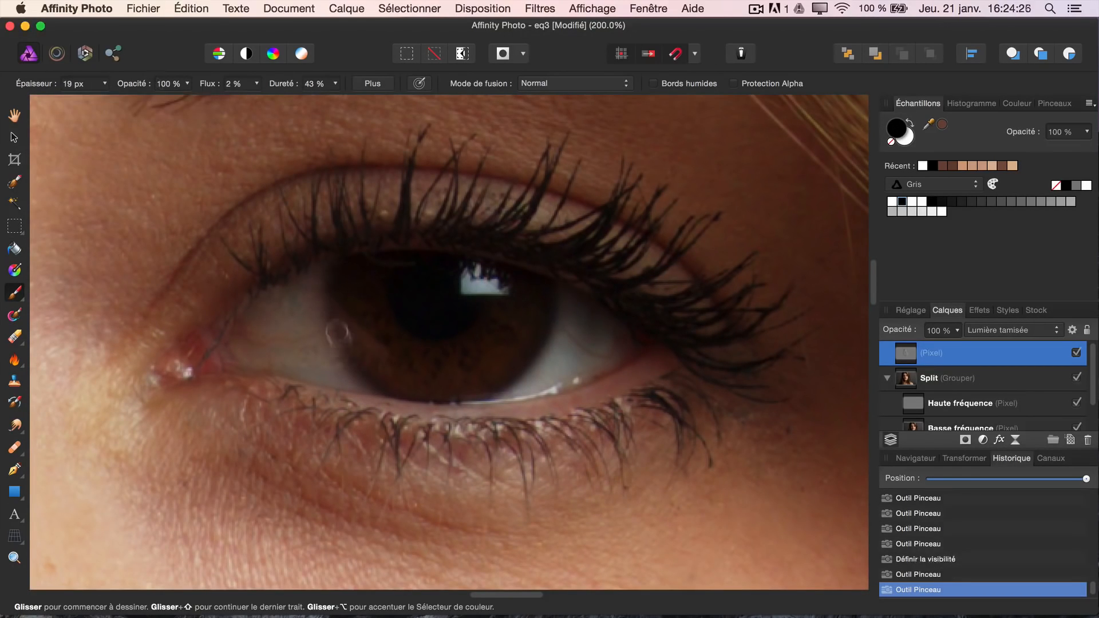
left_click_drag(338, 335, 361, 377)
left_click(105, 84)
left_click_drag(105, 108, 100, 108)
left_click_drag(234, 372, 428, 402)
Step: Brighten the light reflection and the moist highlight along the lower eyelid with the 9 px brush in white
key("super+plus")
key("x")
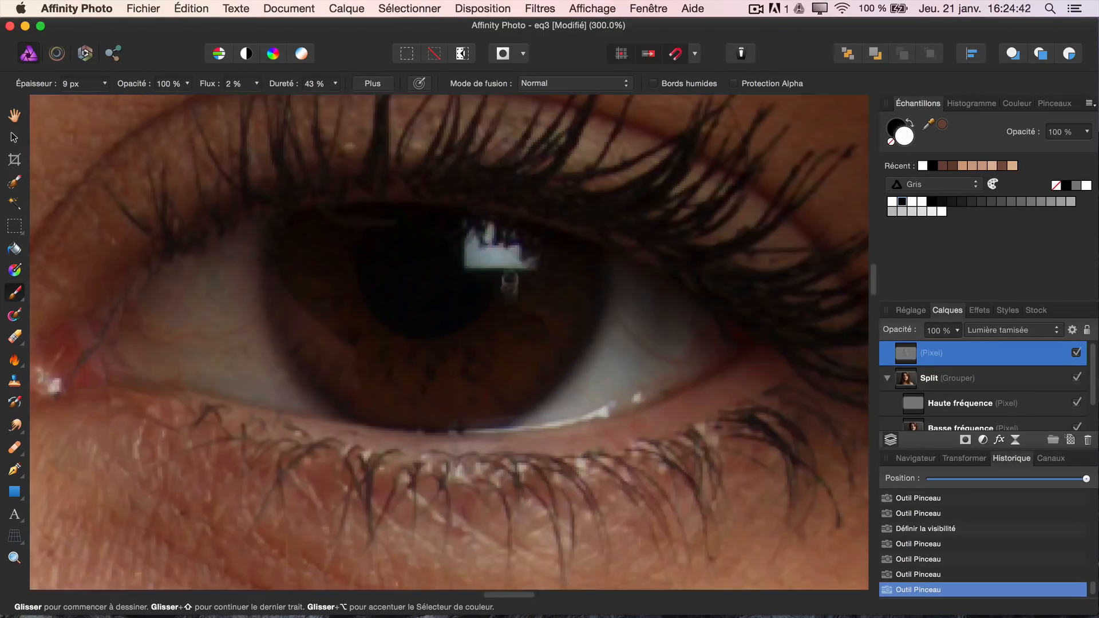
left_click_drag(509, 278, 480, 228)
mouse_move(485, 428)
left_mouse_down()
mouse_move(458, 430)
mouse_move(635, 402)
left_mouse_up()
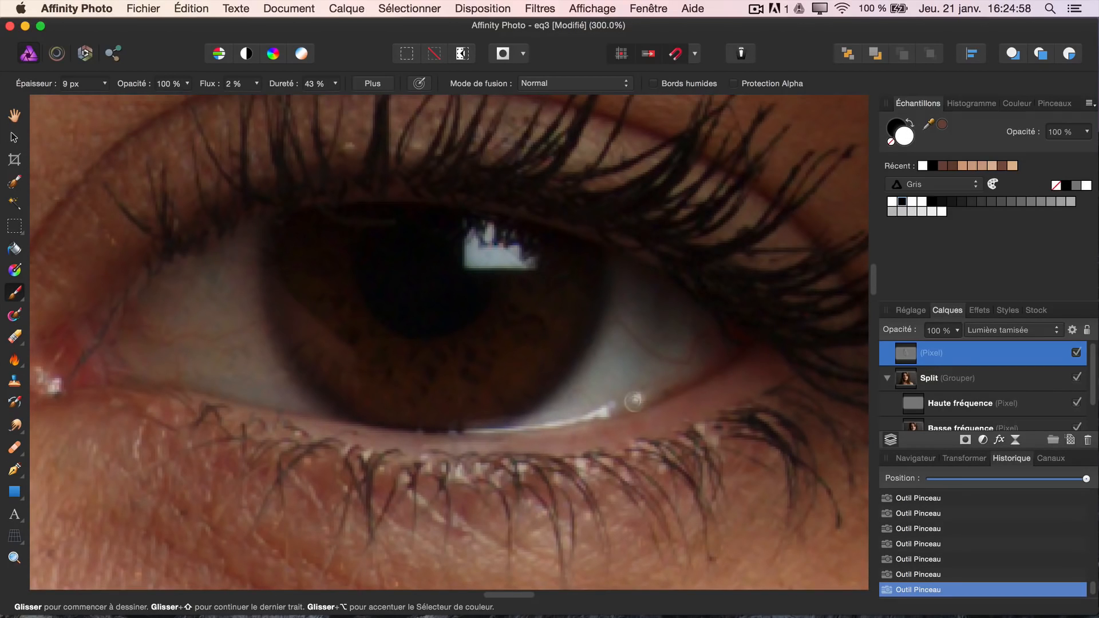
Step: Brighten the white of the eye on both sides of the iris with a larger white brush
left_click(104, 83)
left_click_drag(101, 108, 123, 107)
left_click_drag(114, 375, 248, 371)
left_click_drag(624, 366, 655, 380)
Step: Brighten the iris fibres of the lit-side eye with a 5 px white brush
key("super+plus")
left_click(104, 84)
mouse_move(105, 107)
left_mouse_down()
mouse_move(77, 107)
mouse_move(102, 105)
left_mouse_up()
left_click(105, 84)
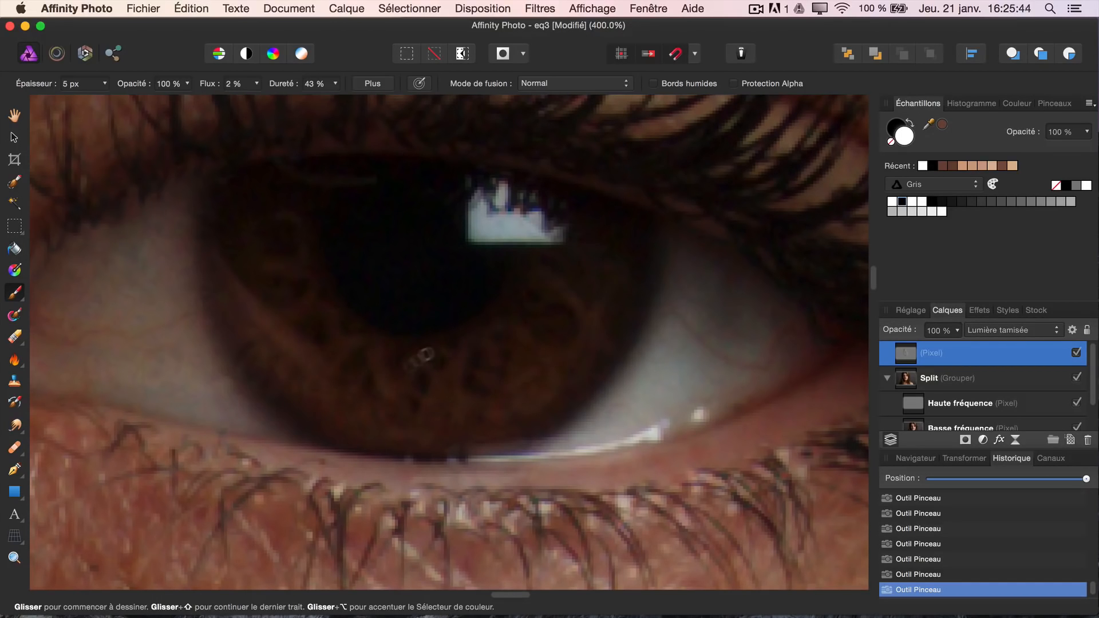
Step: Compare the whole portrait with the dodge-and-burn layer hidden and shown
key("super+minus")
key("super+minus")
key("super+minus")
key("super+minus")
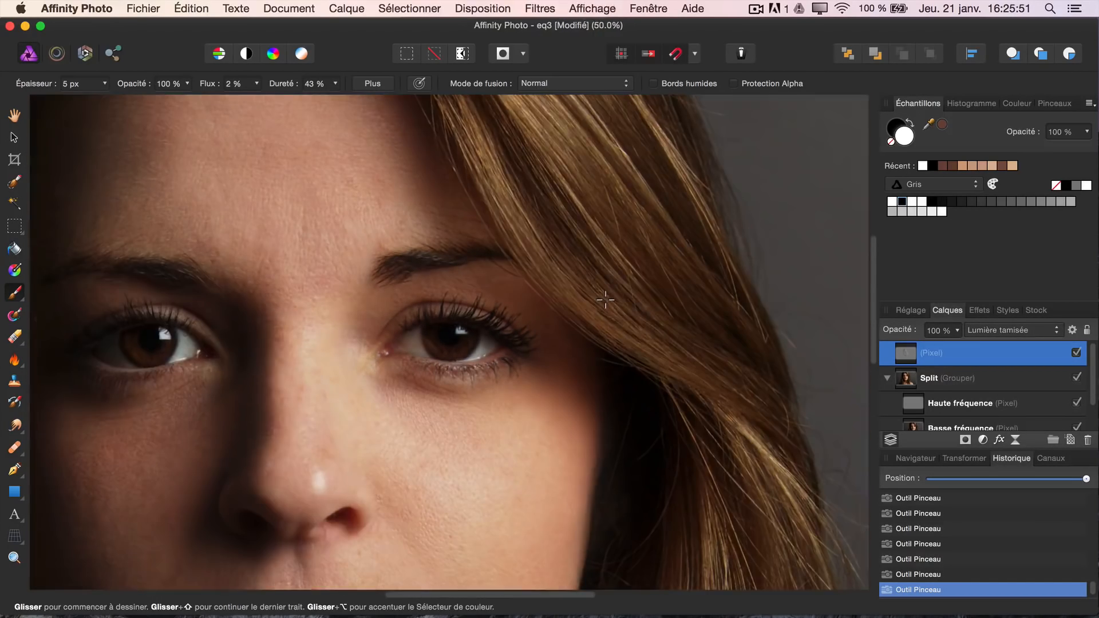
left_click_drag(504, 373, 633, 295)
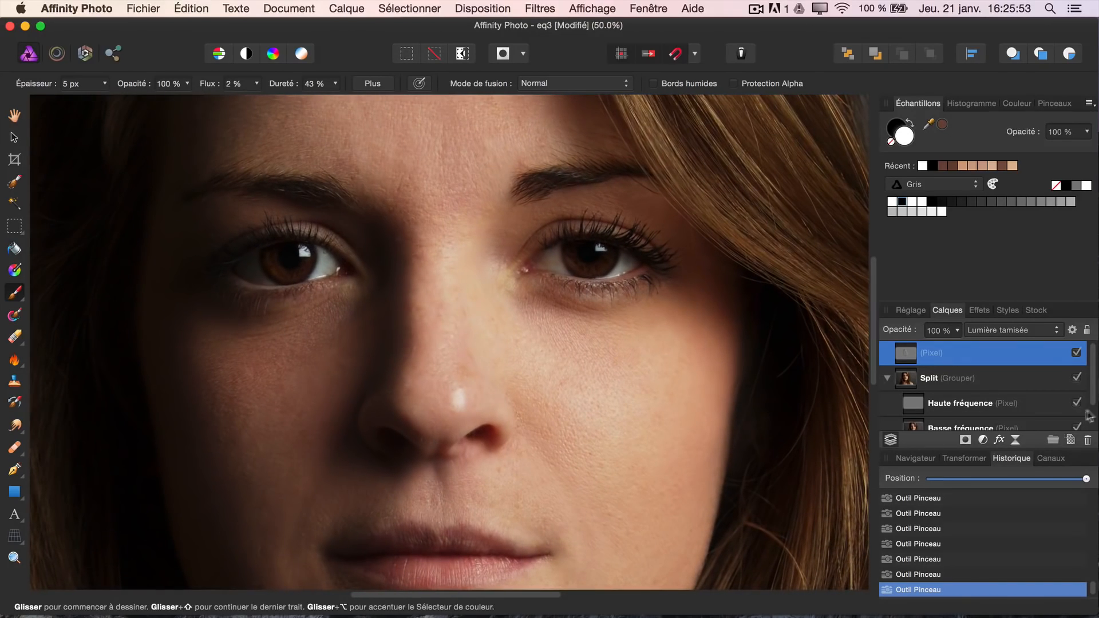
left_click(1076, 354)
key("super+minus")
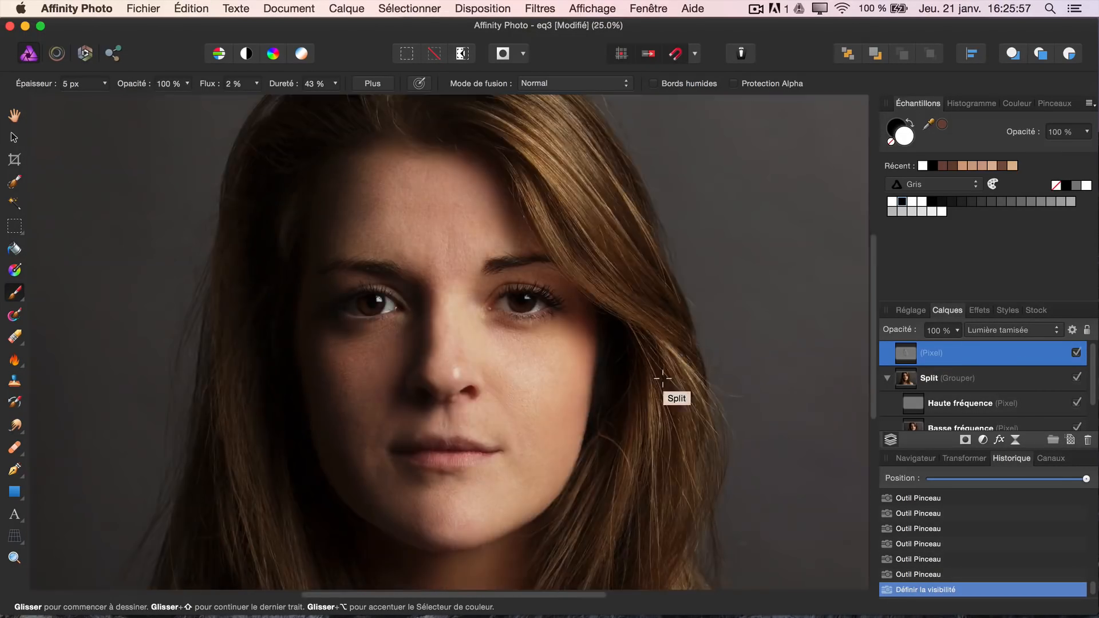
key("super+minus")
left_click_drag(616, 393, 620, 356)
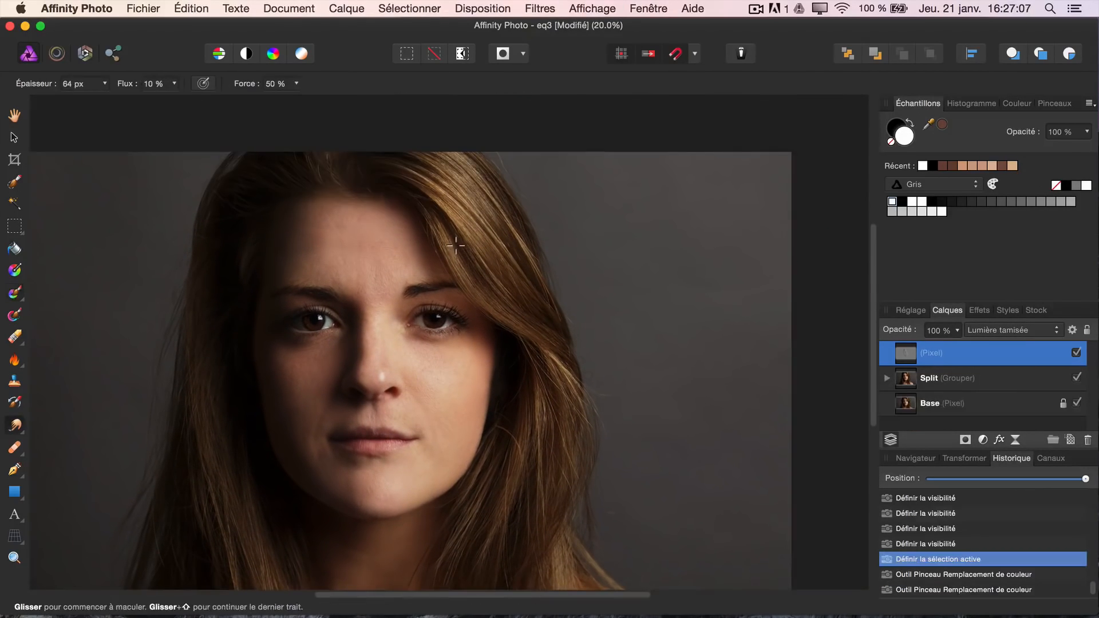
Step: Brighten the hair highlights on the crown and along the lit side with a 260 px white brush at 4 % flow
key("b")
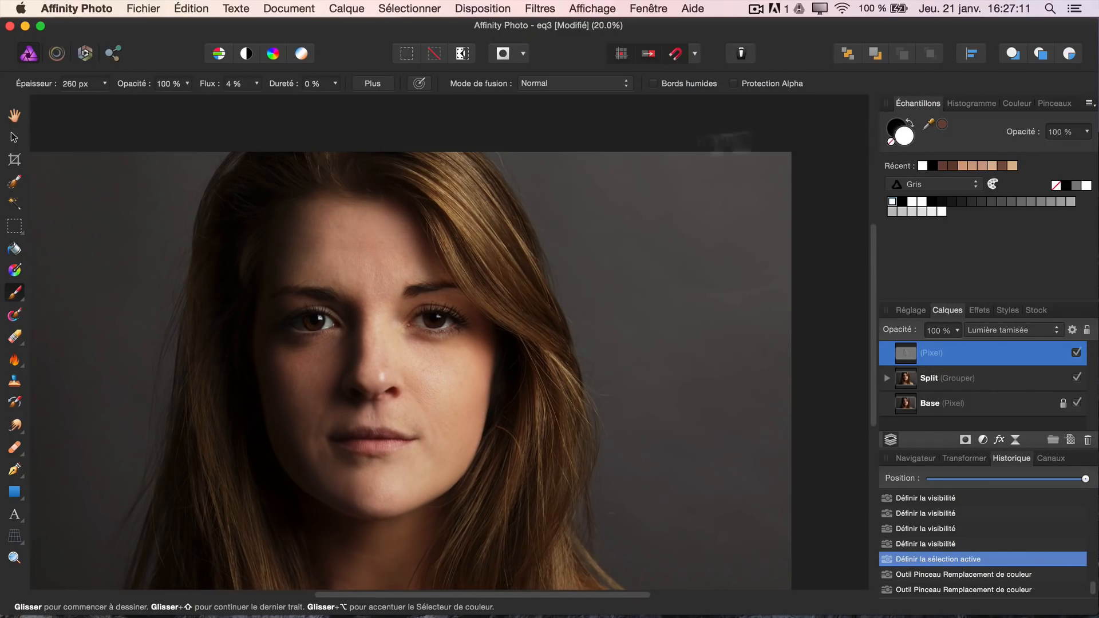
left_click_drag(397, 173, 443, 204)
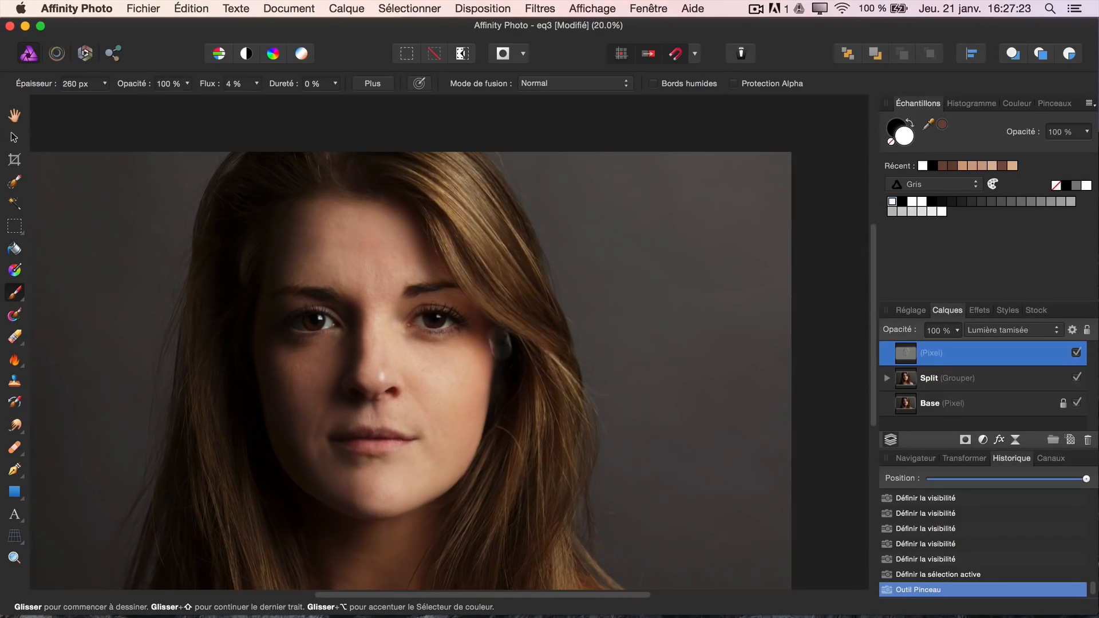
scroll(500, 342, "down", 3)
left_click_drag(519, 273, 546, 312)
left_click_drag(524, 278, 549, 321)
left_click_drag(527, 281, 548, 337)
left_click_drag(538, 309, 549, 335)
Step: Brighten the lower lengths of the hair on the lit side with the 260 px white brush
scroll(552, 435, "down", 2)
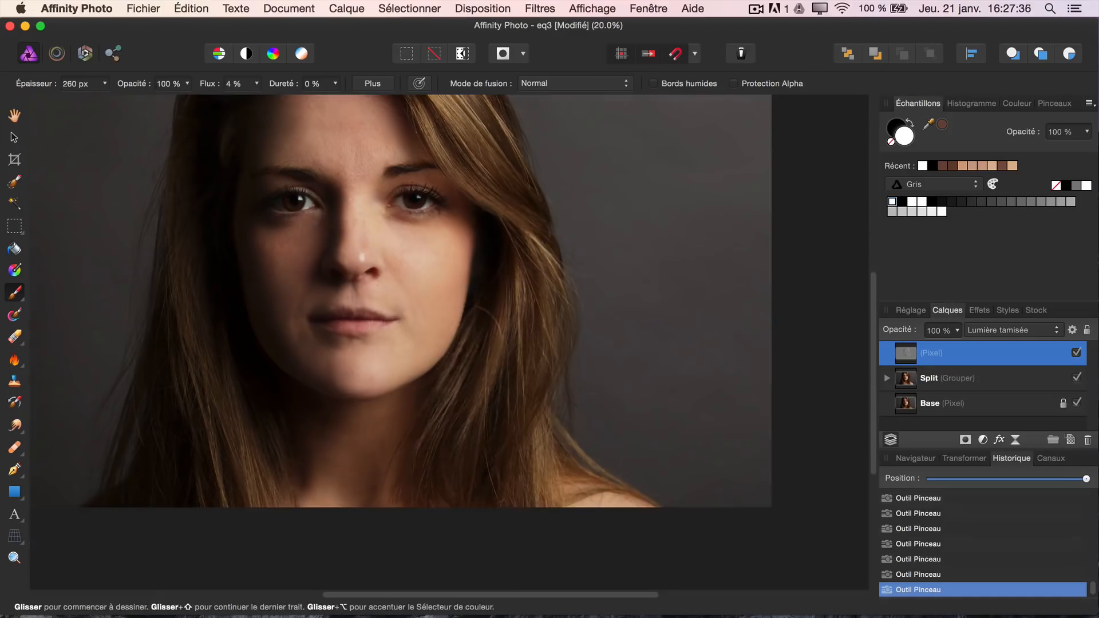
left_click_drag(532, 421, 536, 475)
left_click_drag(531, 286, 541, 317)
scroll(529, 443, "up", 4)
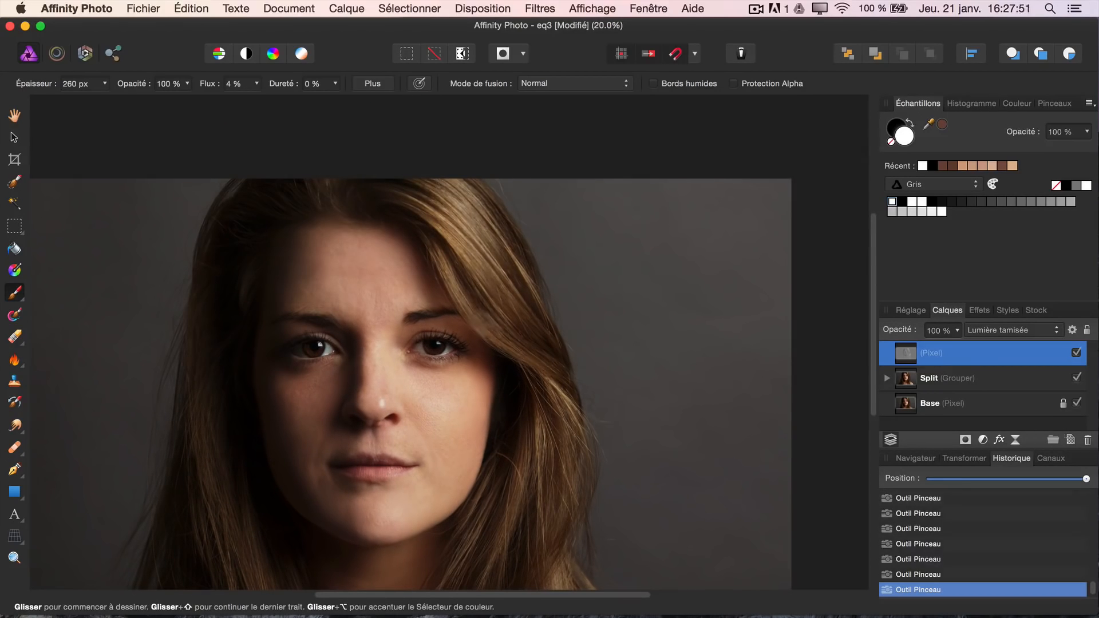
Step: Undo the last two brush strokes and brighten the hair locks on the shaded side with the 260 px white brush
key("super+z")
key("super+z")
scroll(475, 263, "left", 4)
scroll(474, 264, "down", 2)
left_click_drag(346, 298, 348, 370)
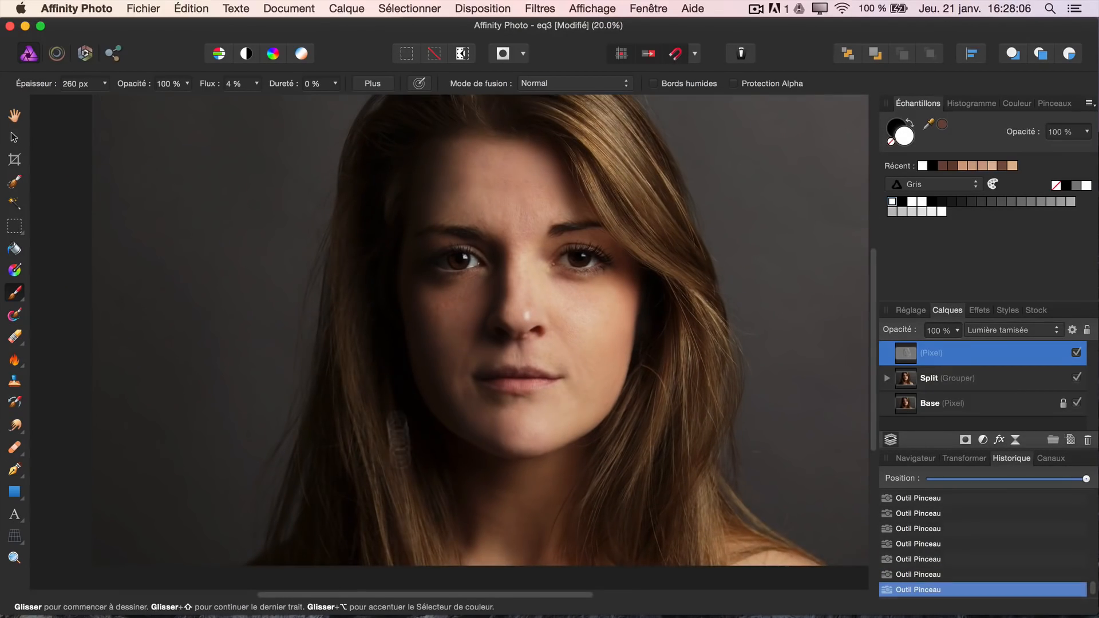
left_click_drag(400, 438, 419, 495)
Step: Darken the shadows between the hair locks on the shaded and lit sides with a 260 px black brush at 4 % flow
key("x")
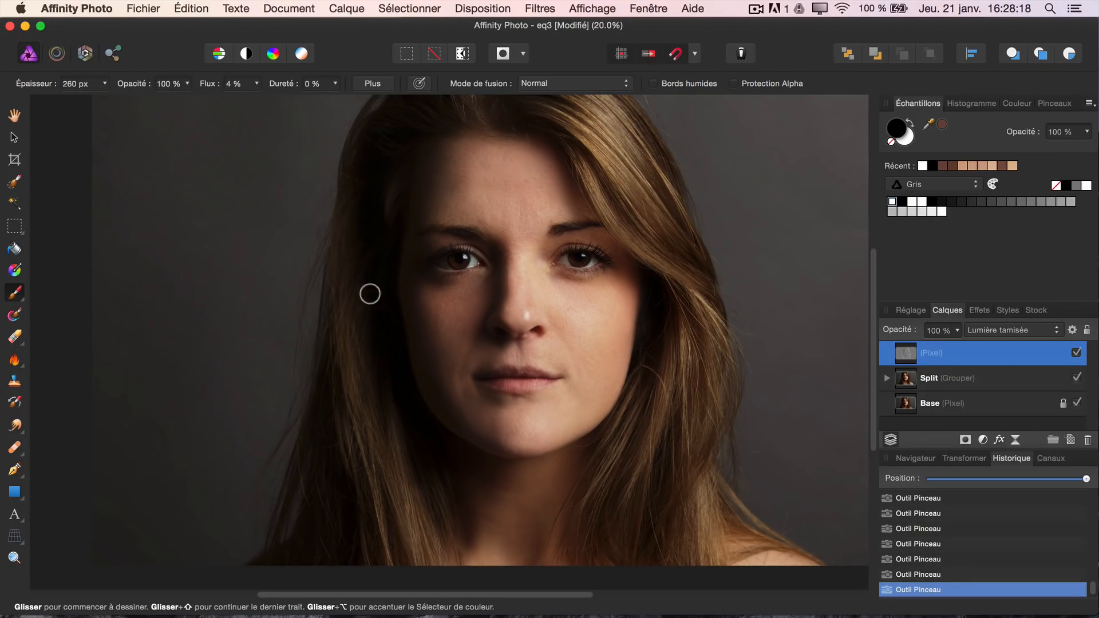
scroll(435, 350, "right", 5)
scroll(435, 351, "up", 3)
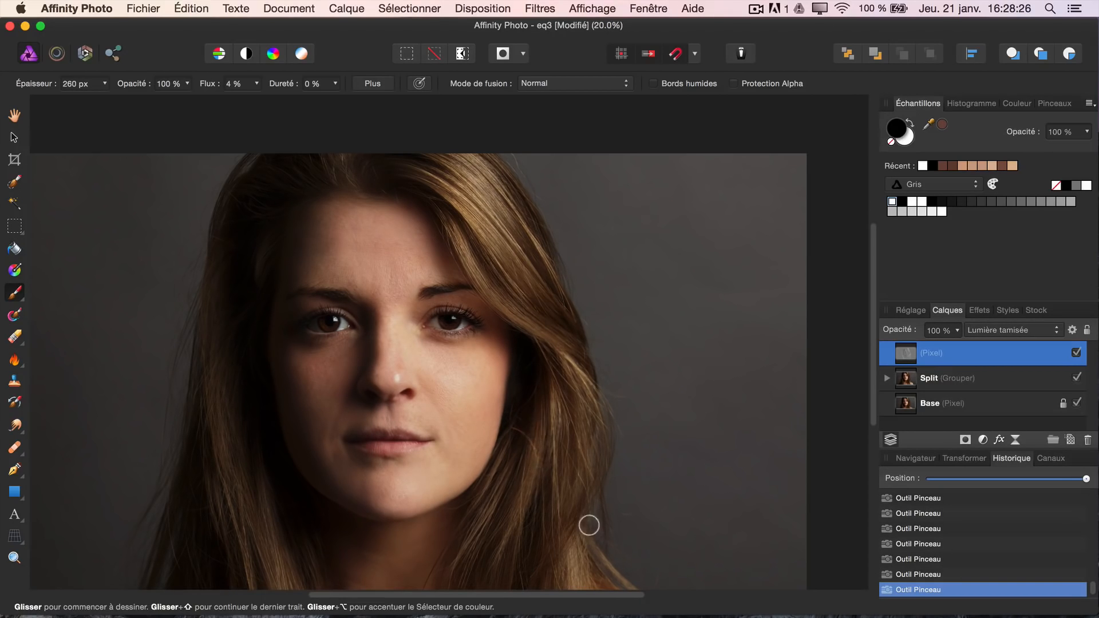
scroll(589, 523, "down", 4)
scroll(589, 523, "right", 2)
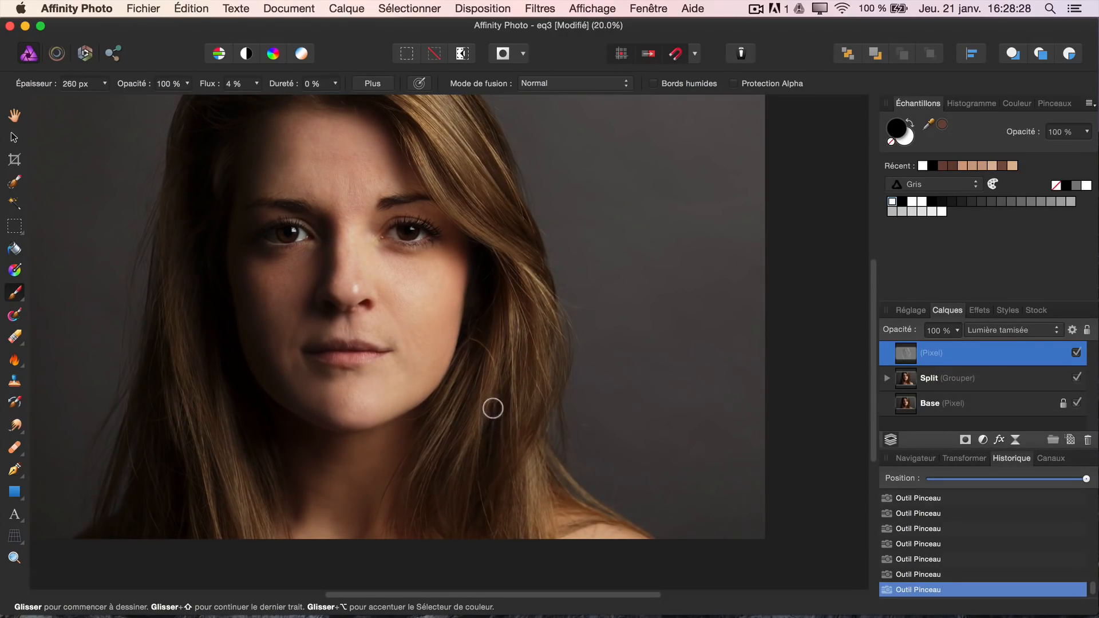
Step: Deepen the shadows between the hair locks on the lit side with a 140 px black brush
left_click(105, 83)
left_click_drag(106, 107, 95, 107)
key("super+plus")
key("super+plus")
scroll(473, 388, "up", 10)
key("super+minus")
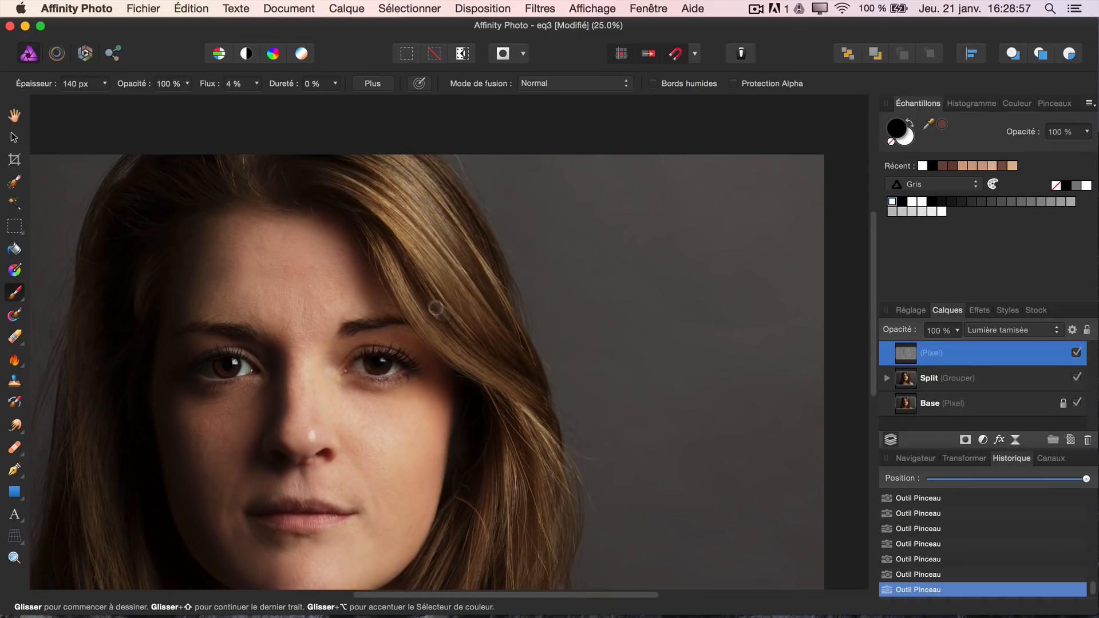
Step: Darken the thin gaps between the strands of the lit hair sweeping over the forehead with a 42 px black brush
left_click(105, 84)
left_click_drag(103, 103, 81, 104)
key("super+plus")
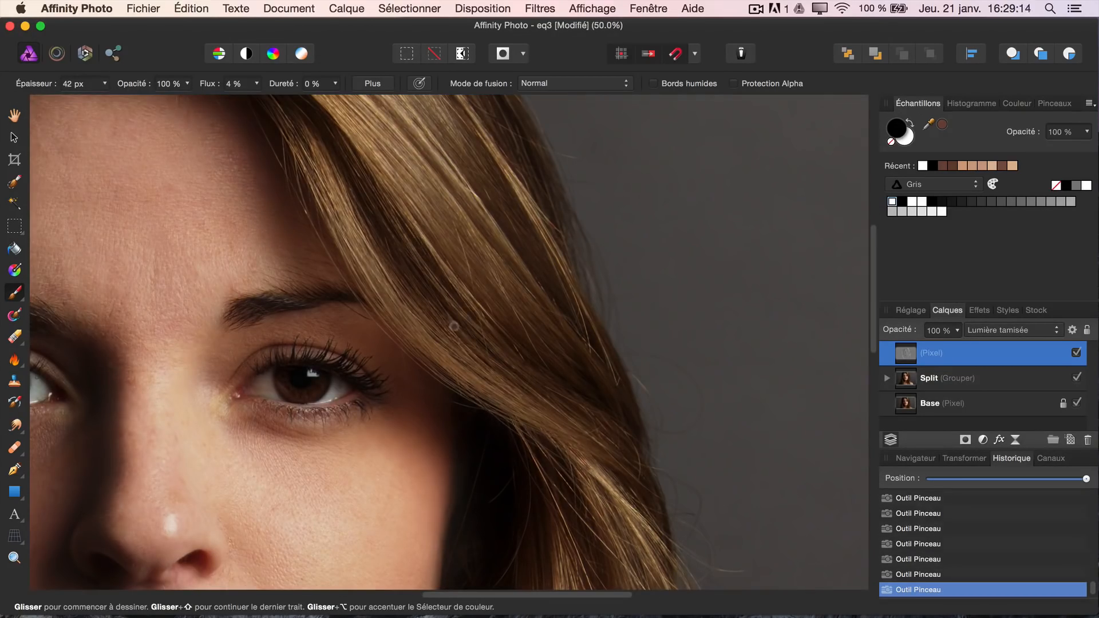
scroll(454, 326, "up", 5)
scroll(454, 326, "right", 3)
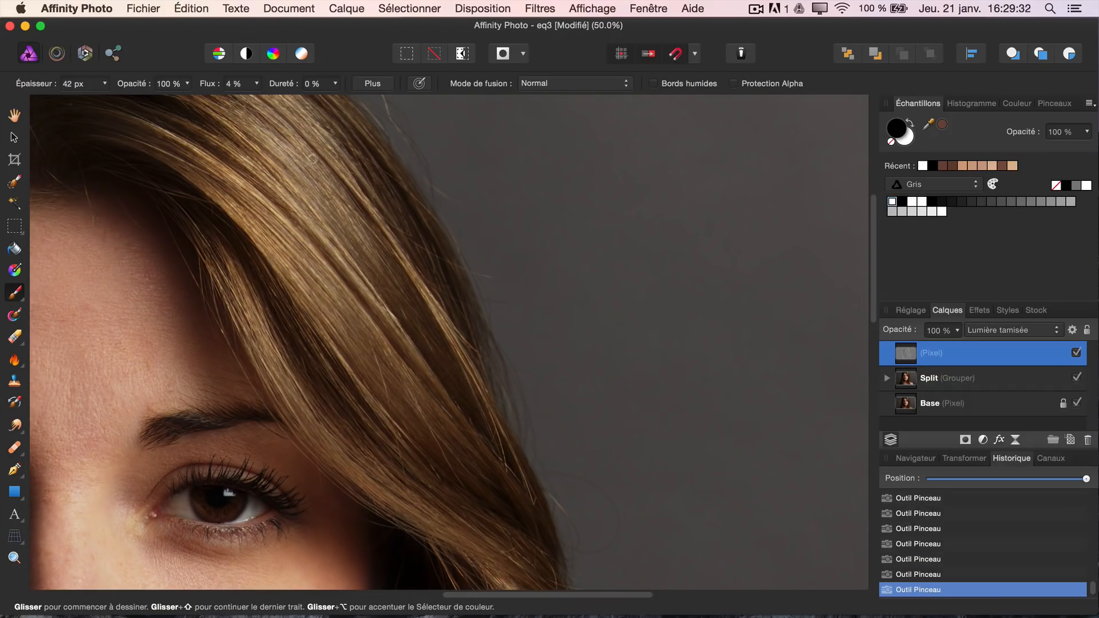
Step: View the grey dodge-and-burn layer on its own by hiding the Split group and the Base layer, and show both again
key("super+minus")
key("super+minus")
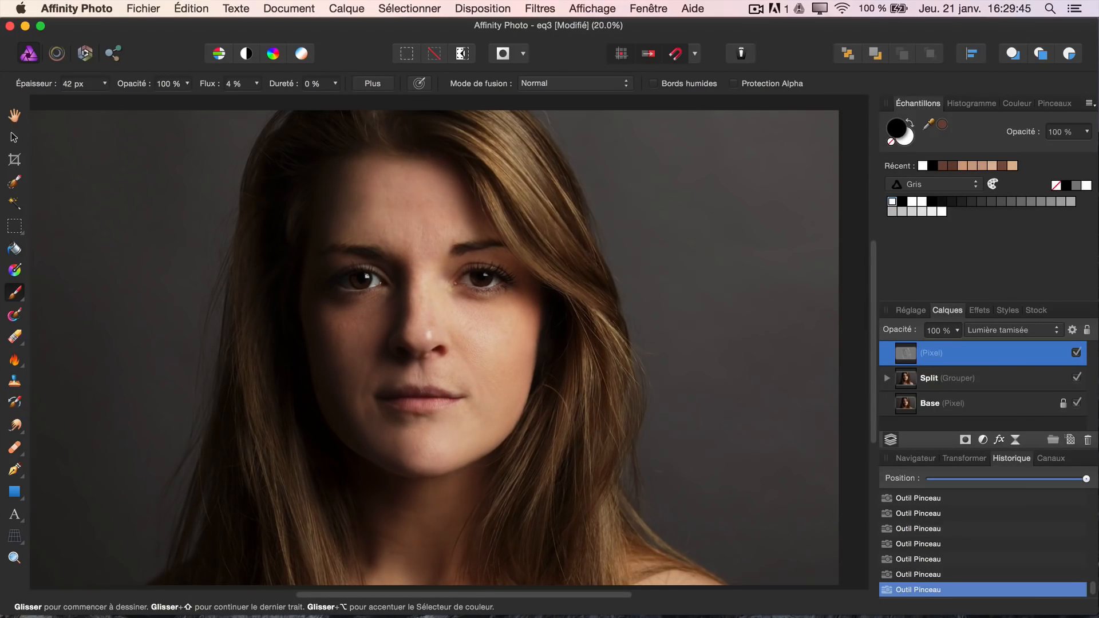
left_click(1076, 354)
left_click(1077, 378)
left_click(1077, 403)
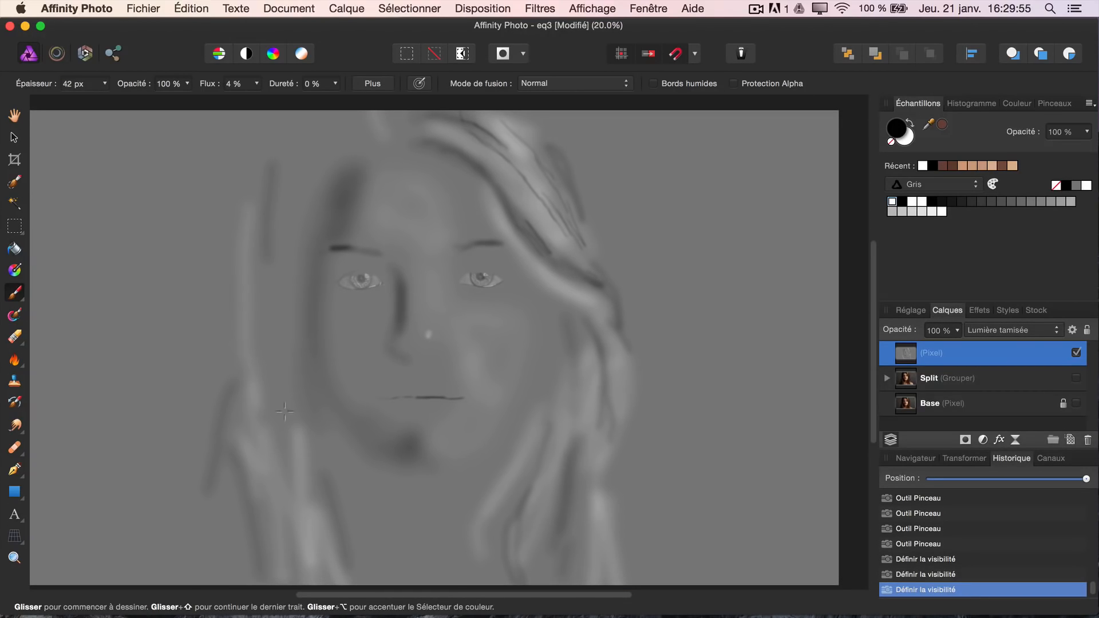
left_click(1077, 379)
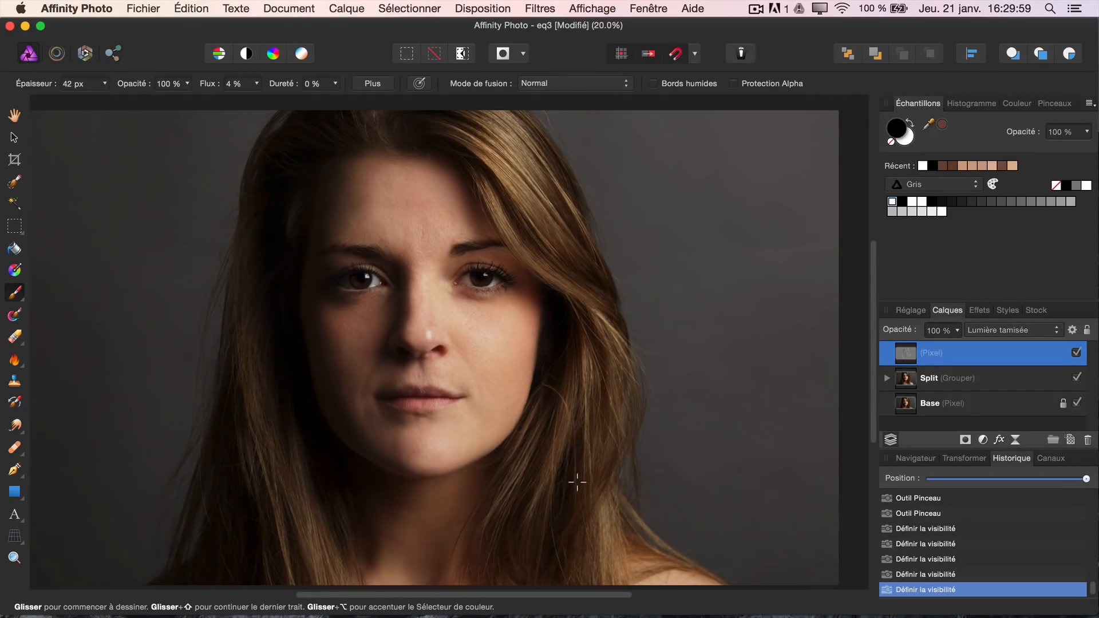
Step: Touch up the lit-side hair with the 42 px black brush and rename the grey pixel layer "Dodge and Burn"
left_click_drag(601, 392, 601, 386)
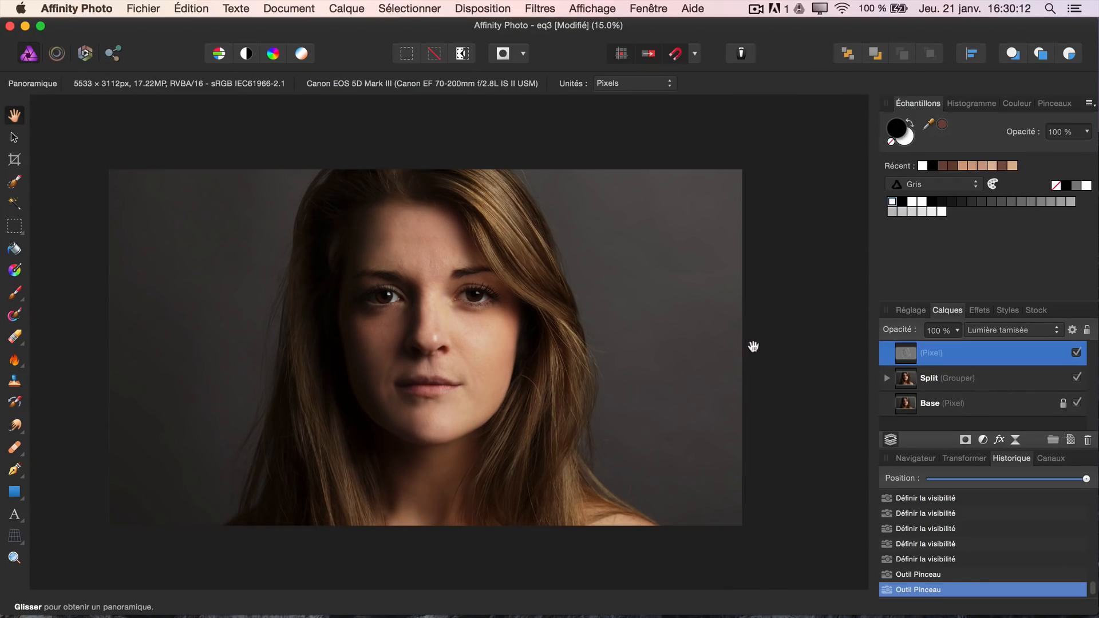
double_click(931, 355)
type("Dodge and Burn")
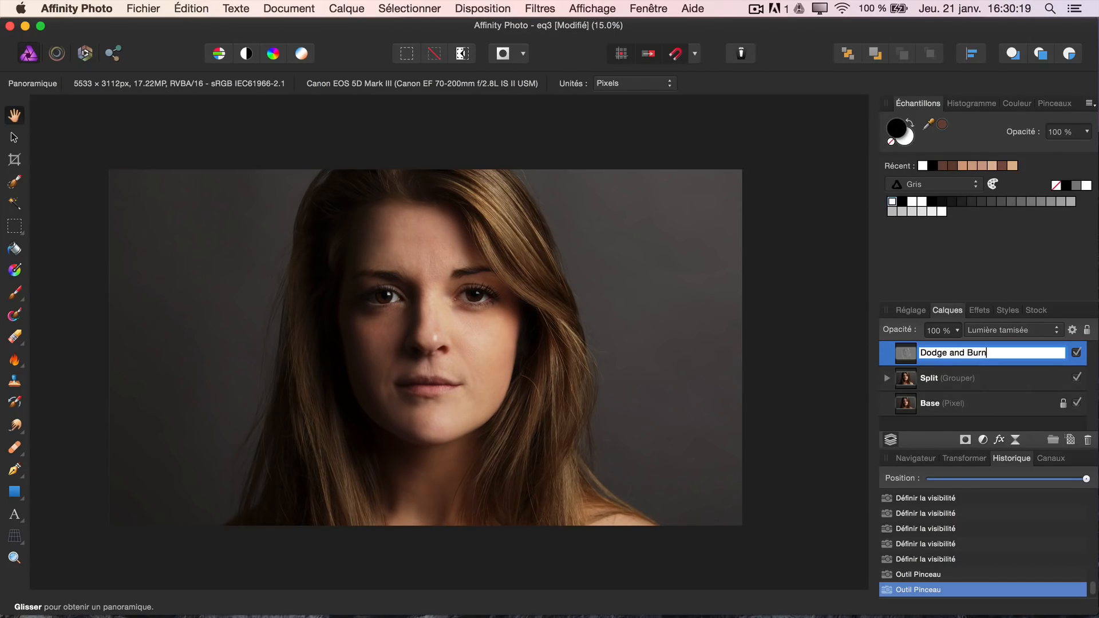
key("Return")
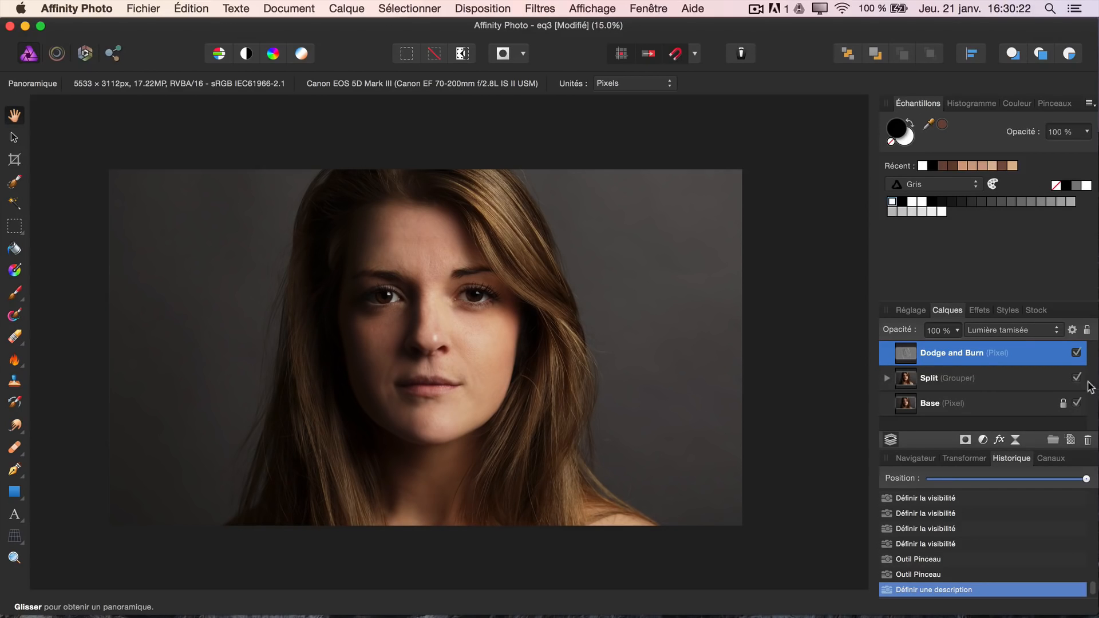
Step: Compare the portrait before and after by hiding and showing the Dodge and Burn layer twice
left_click(1076, 353)
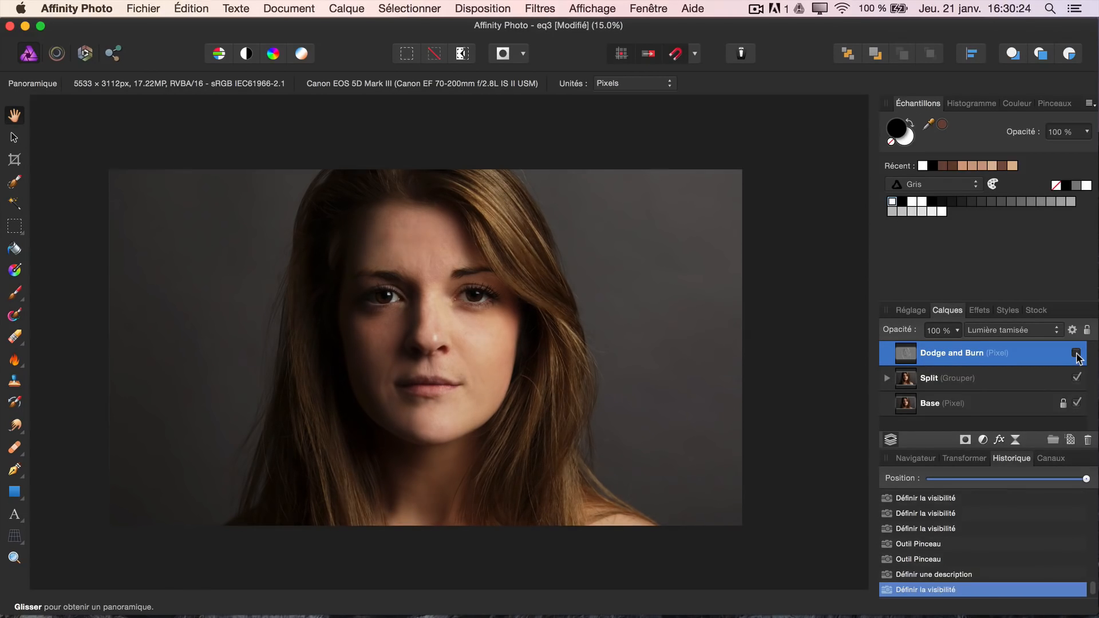
left_click(1076, 353)
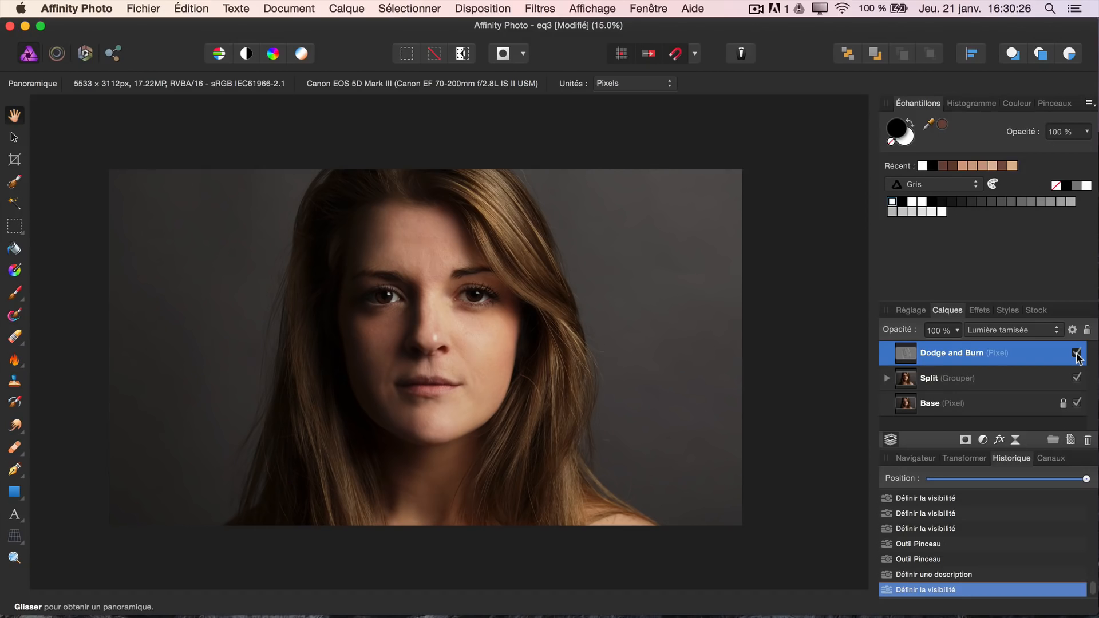
left_click(1076, 353)
left_click(1077, 353)
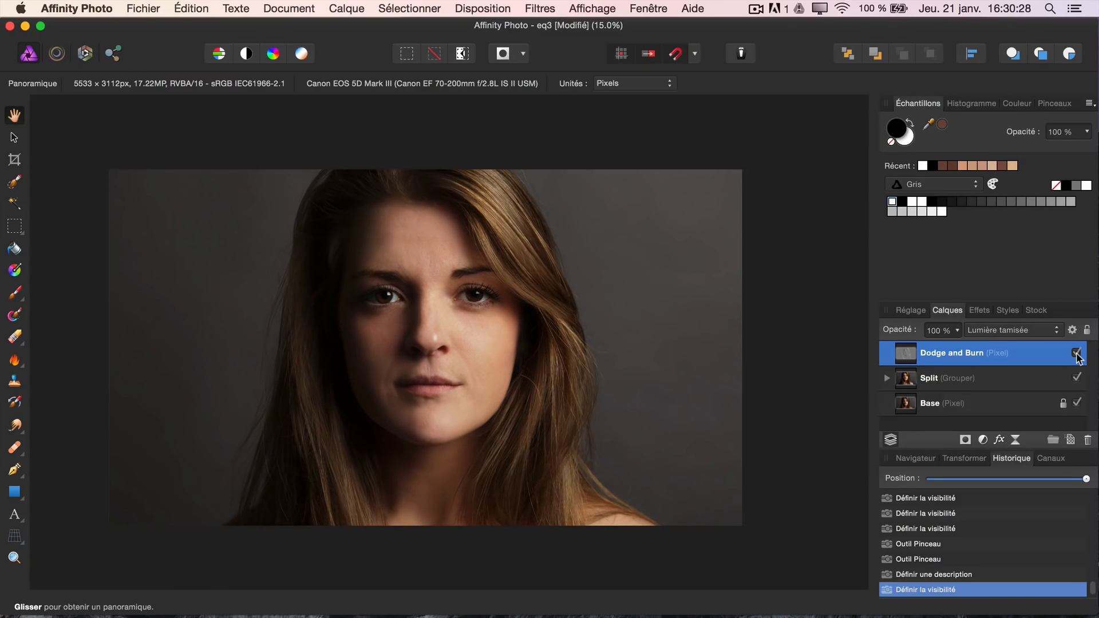